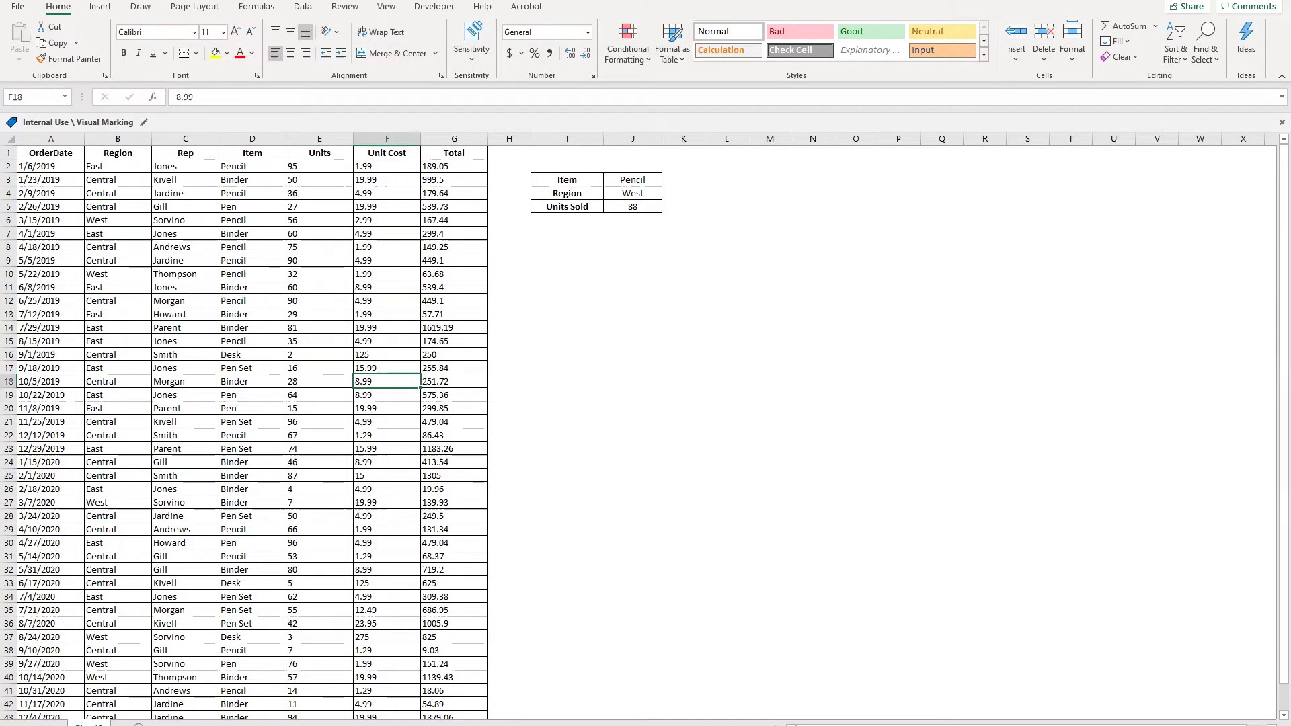
- Hide row 14, the order dated 7/29/2019
{"action": "left_click", "coordinate": [144, 206]}
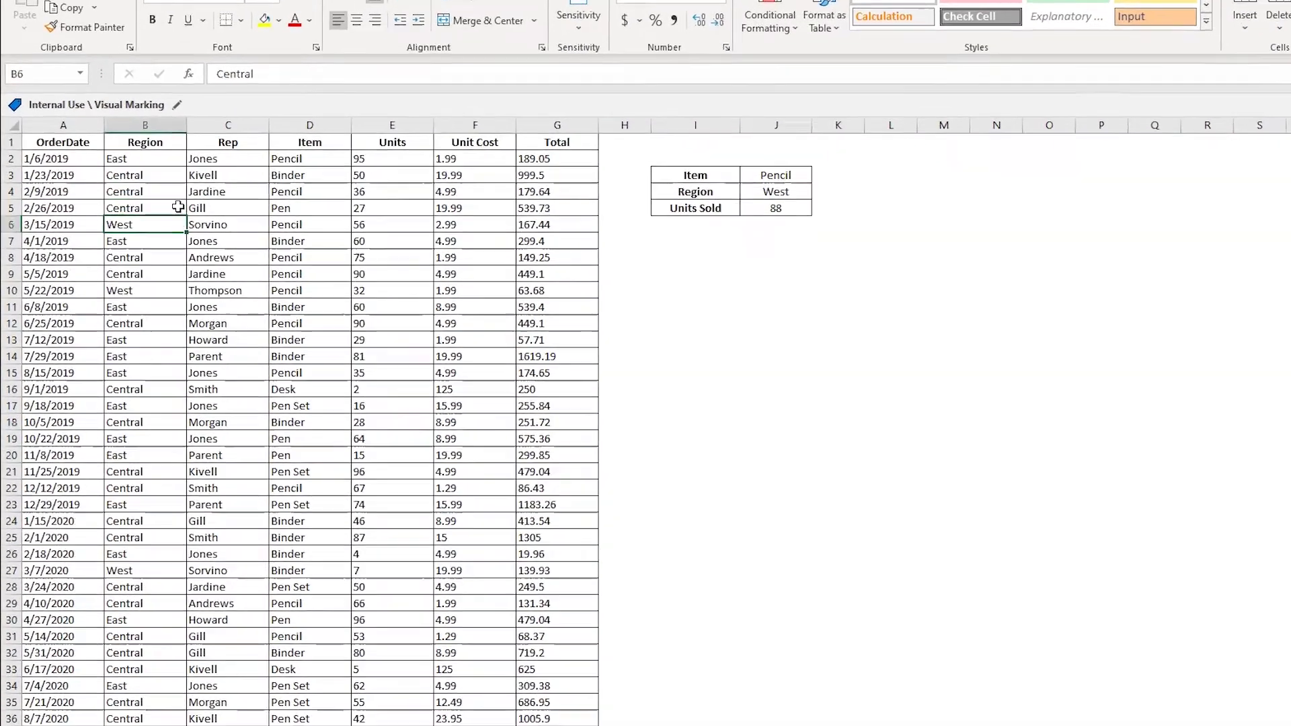
{"action": "key", "text": "Down"}
{"action": "key", "text": "Down"}
{"action": "key", "text": "Down"}
{"action": "key", "text": "Down"}
{"action": "key", "text": "Down"}
{"action": "key", "text": "Down"}
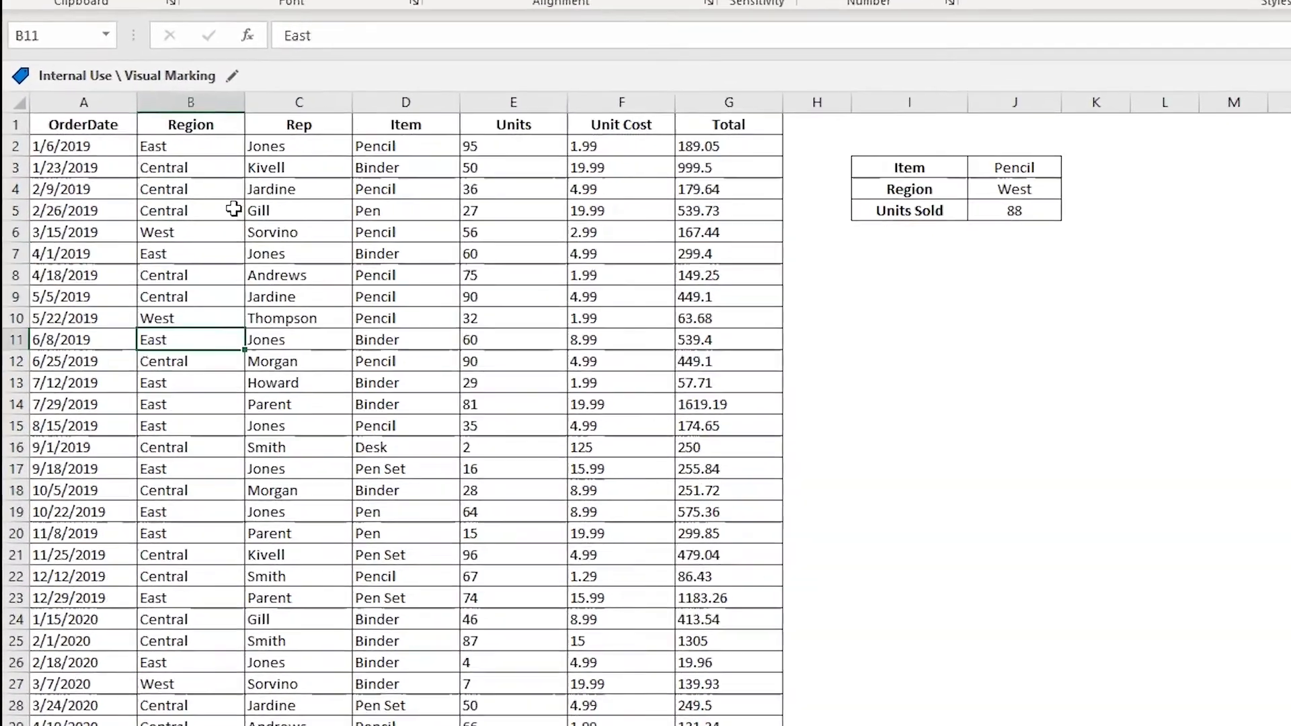
{"action": "key", "text": "Down"}
{"action": "key", "text": "Down"}
{"action": "key", "text": "Down"}
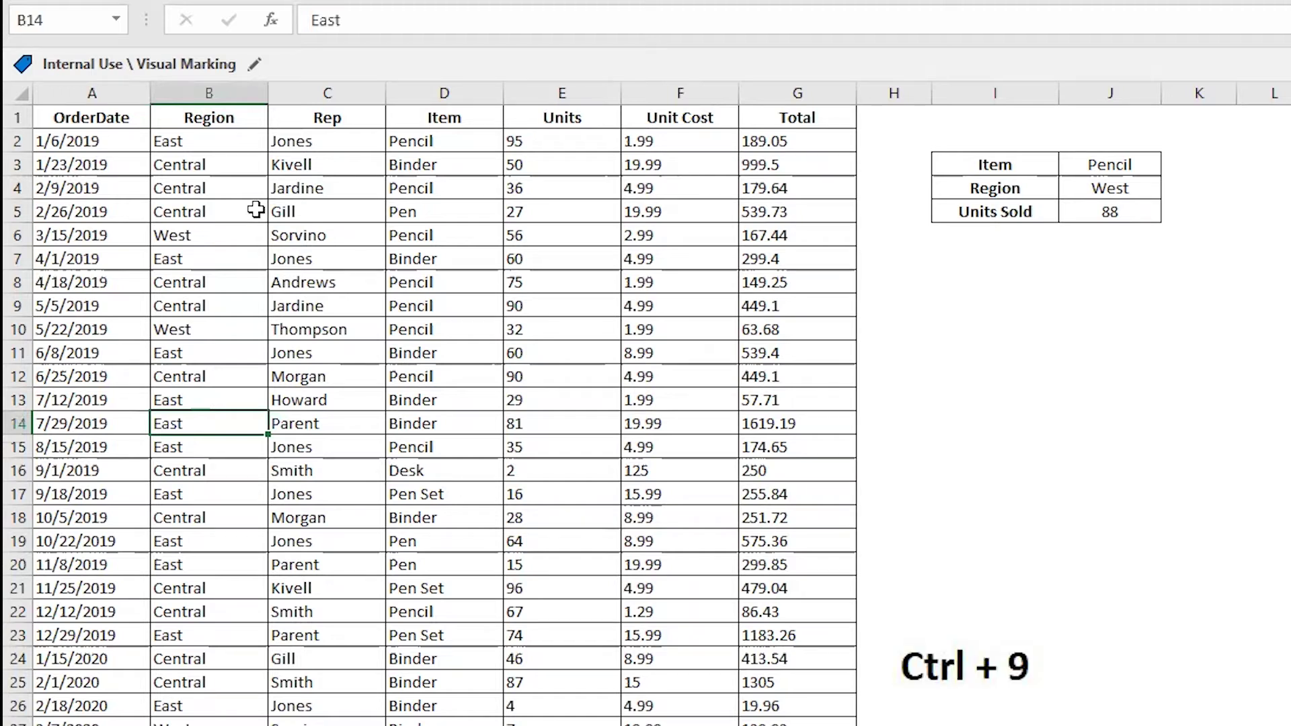
{"action": "key", "text": "ctrl+9"}
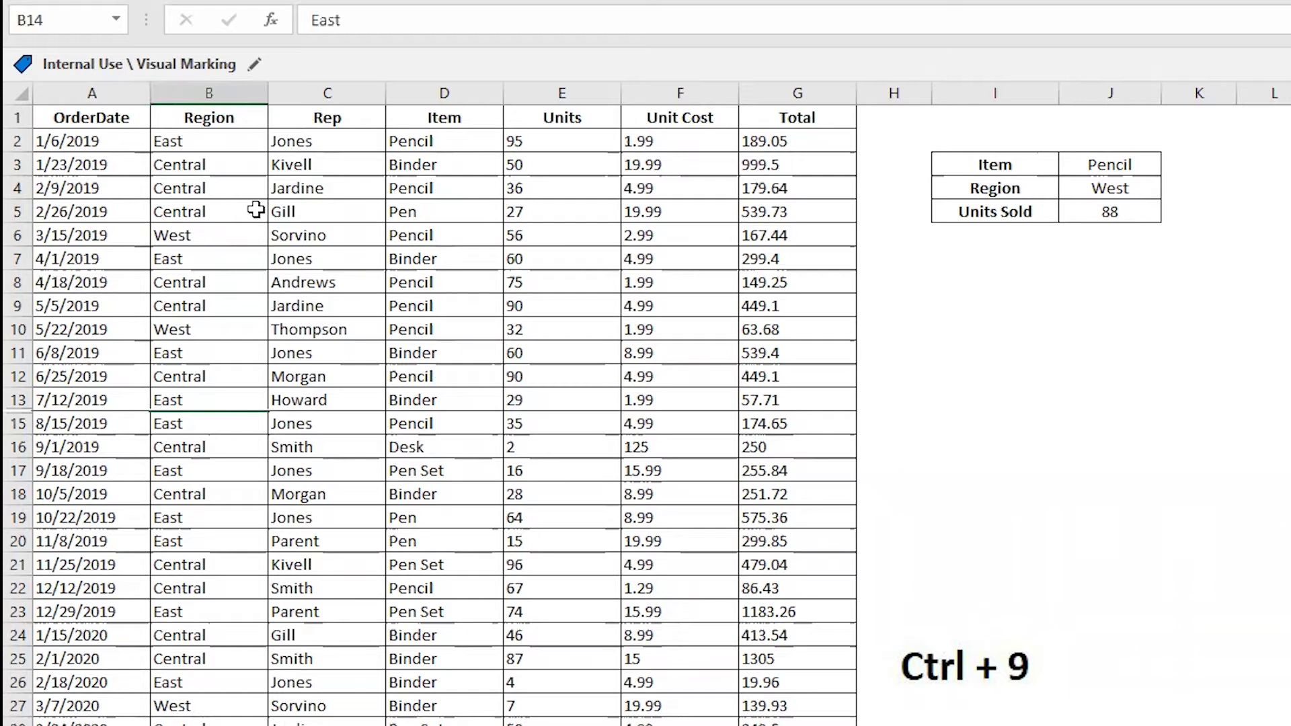
- Hide row 15, the order dated 8/15/2019, as well
{"action": "key", "text": "Up"}
{"action": "key", "text": "Down"}
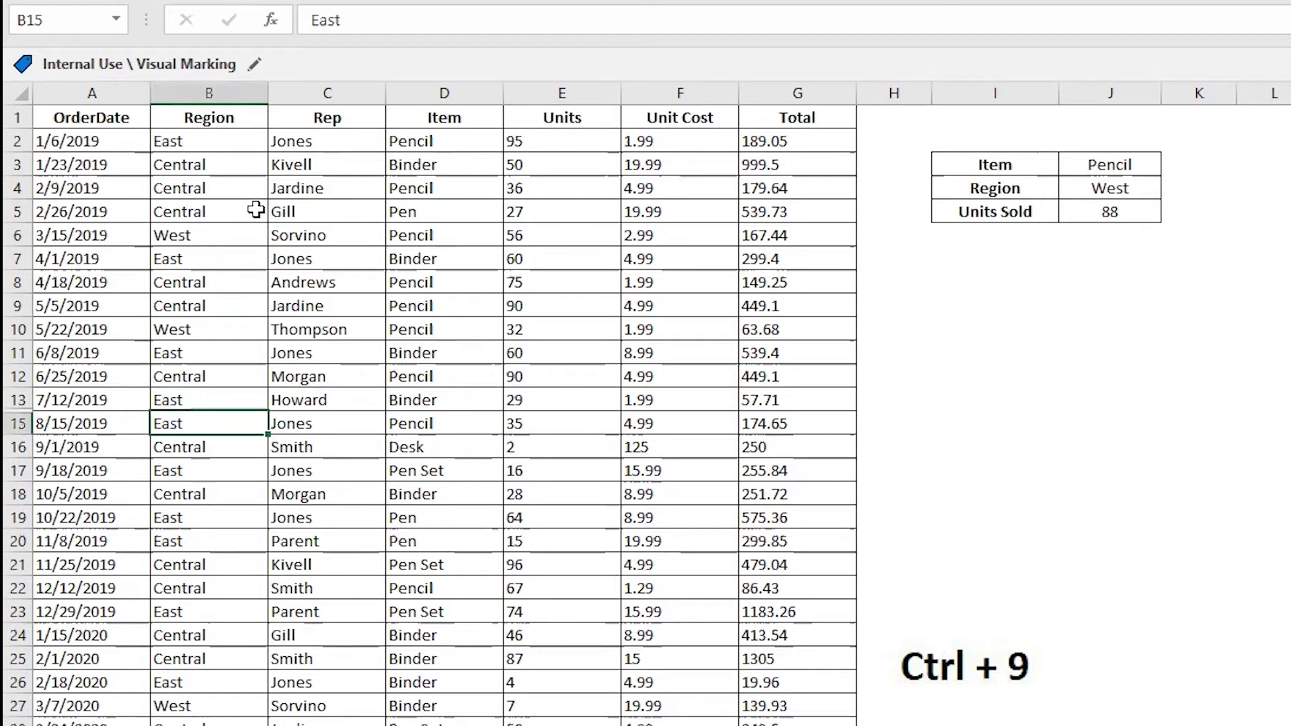
{"action": "key", "text": "Left"}
{"action": "key", "text": "Right"}
{"action": "key", "text": "ctrl+9"}
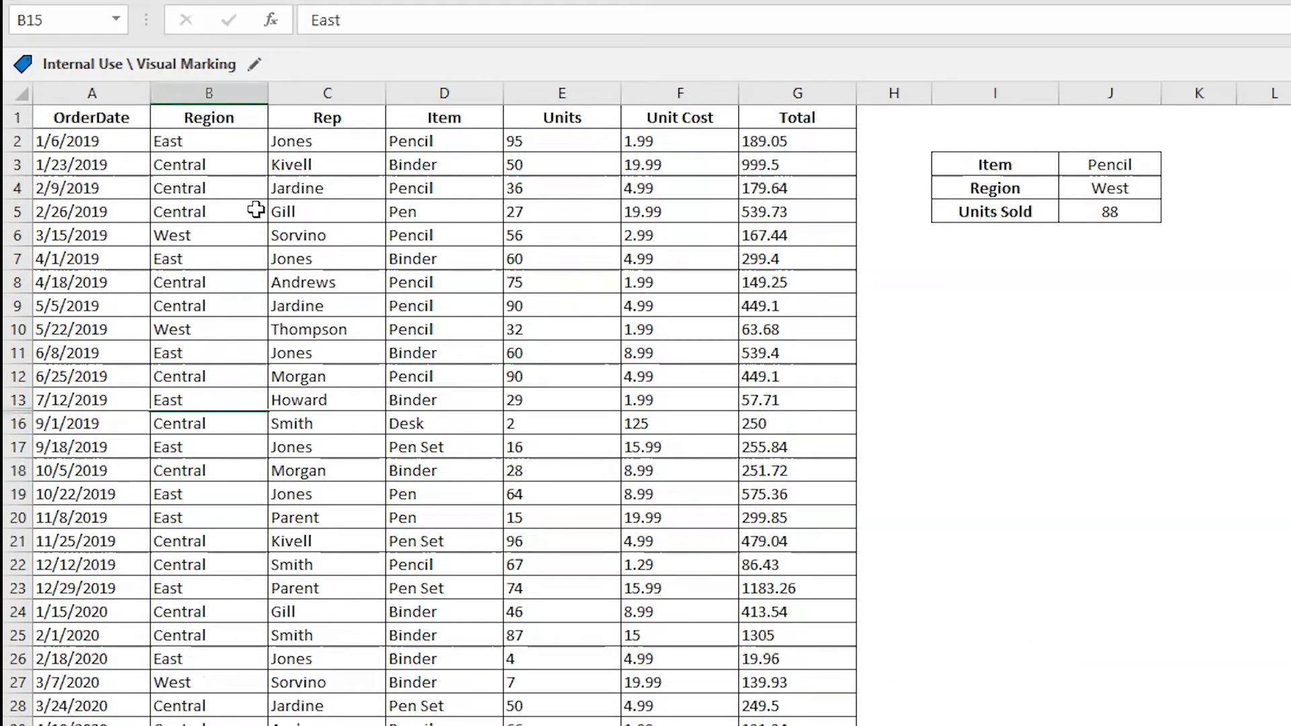
- Unhide rows 14 and 15 by selecting across the gap between rows 13 and 16
{"action": "key", "text": "Left"}
{"action": "key", "text": "Up"}
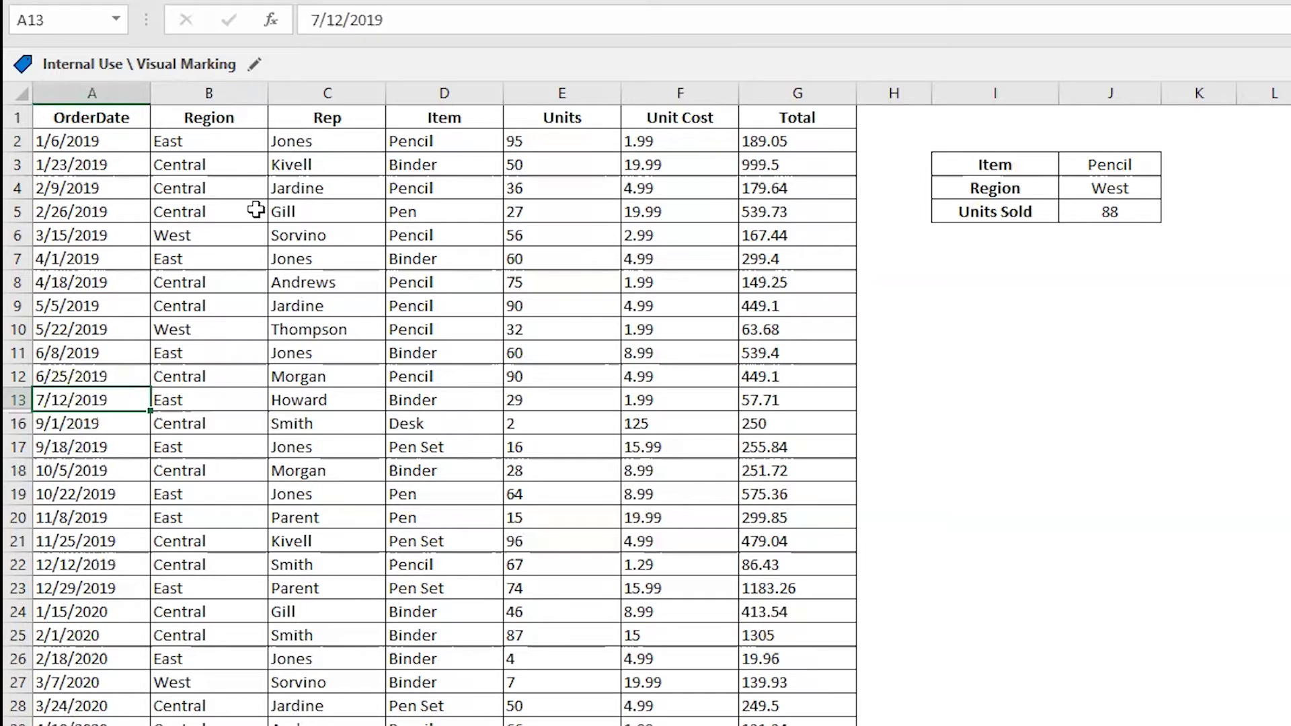
{"action": "key", "text": "shift+Down"}
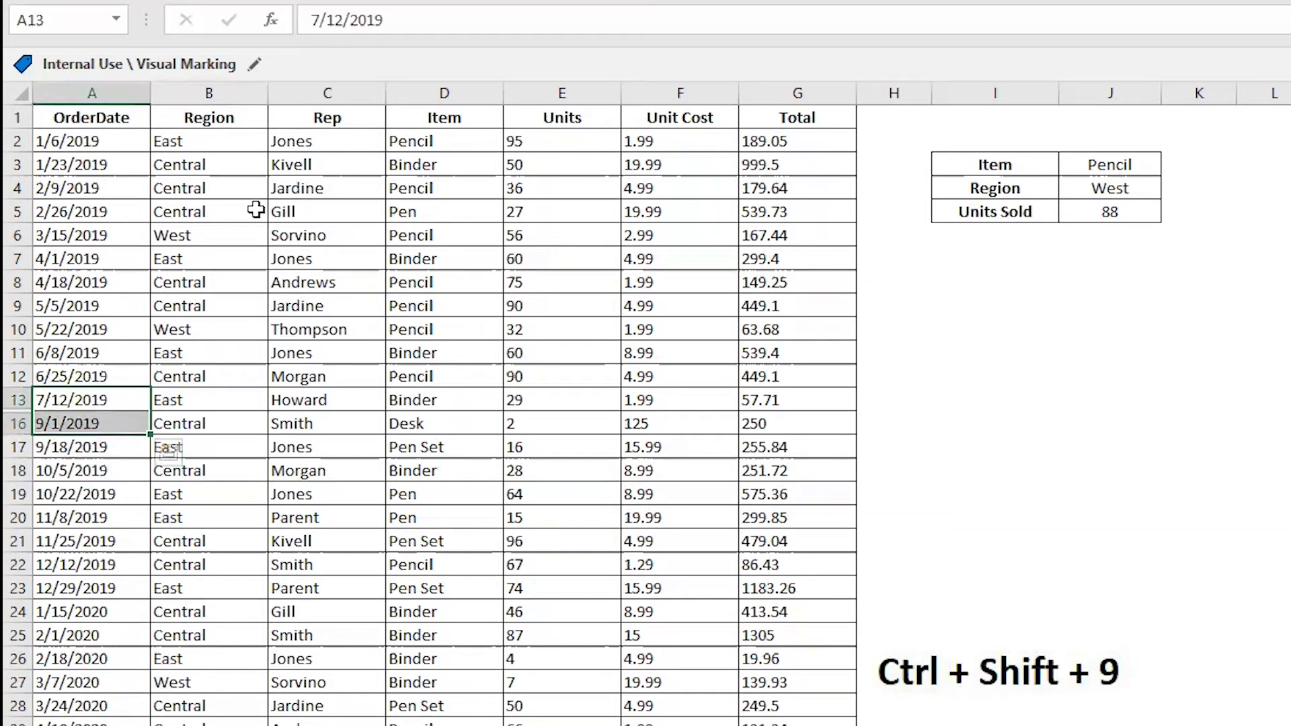
{"action": "key", "text": "ctrl+shift+9"}
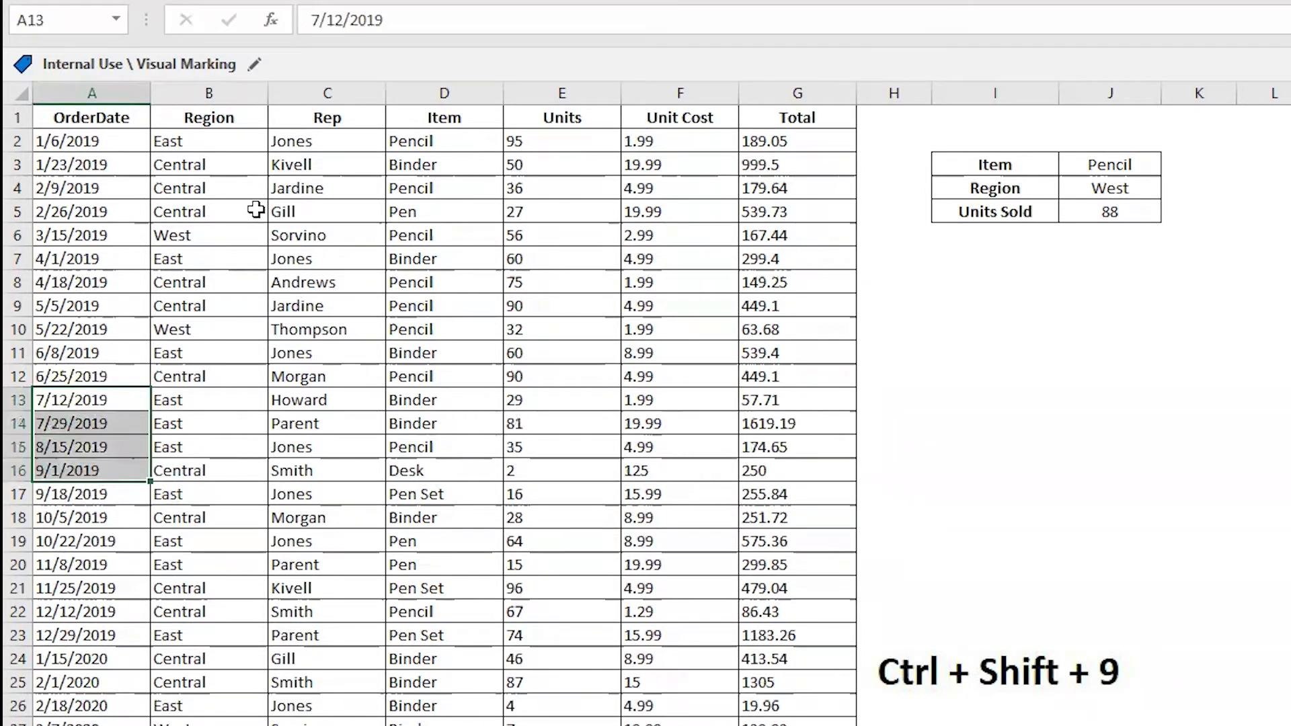
- Hide two non-adjacent rows of the order table, rows 14 and 18
{"action": "key", "text": "Down"}
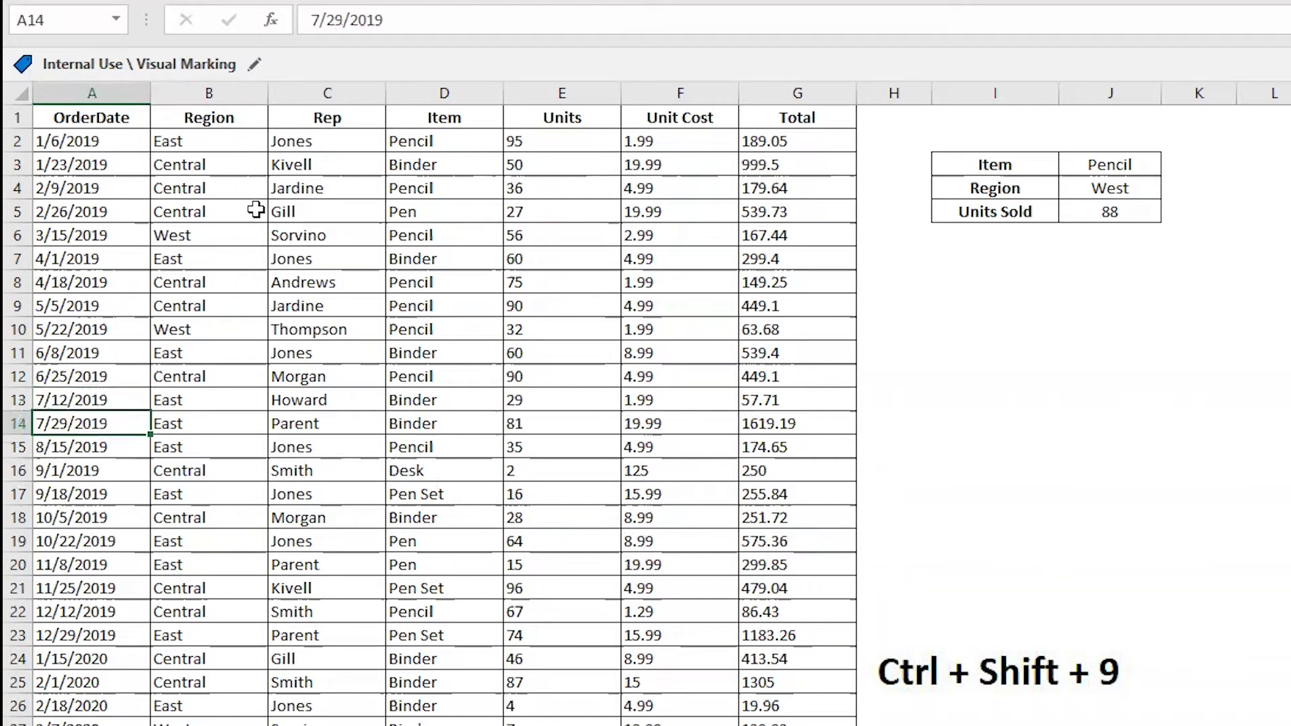
{"action": "key", "text": "ctrl+9"}
{"action": "key", "text": "Down"}
{"action": "key", "text": "Down"}
{"action": "key", "text": "Down"}
{"action": "key", "text": "Down"}
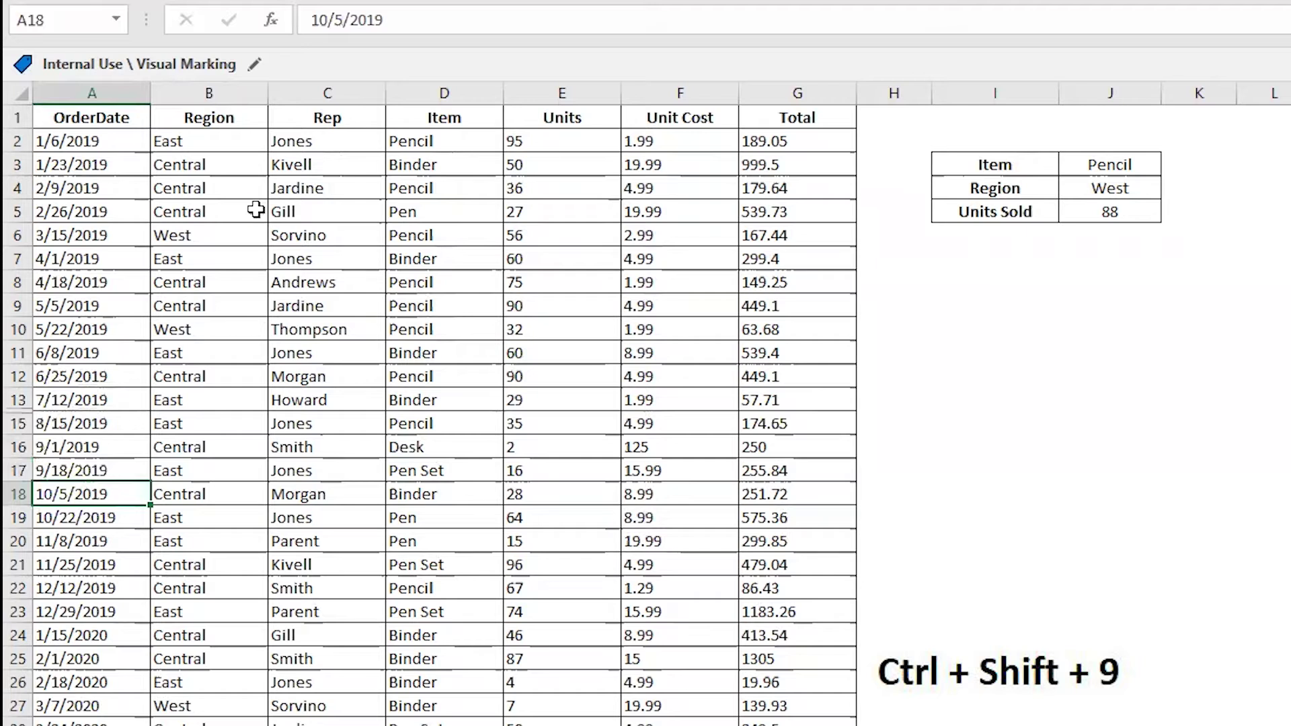
{"action": "key", "text": "ctrl+9"}
- Unhide only row 14 with rows 13 through 15 selected, and undo that unhide
{"action": "key", "text": "Up"}
{"action": "key", "text": "Up"}
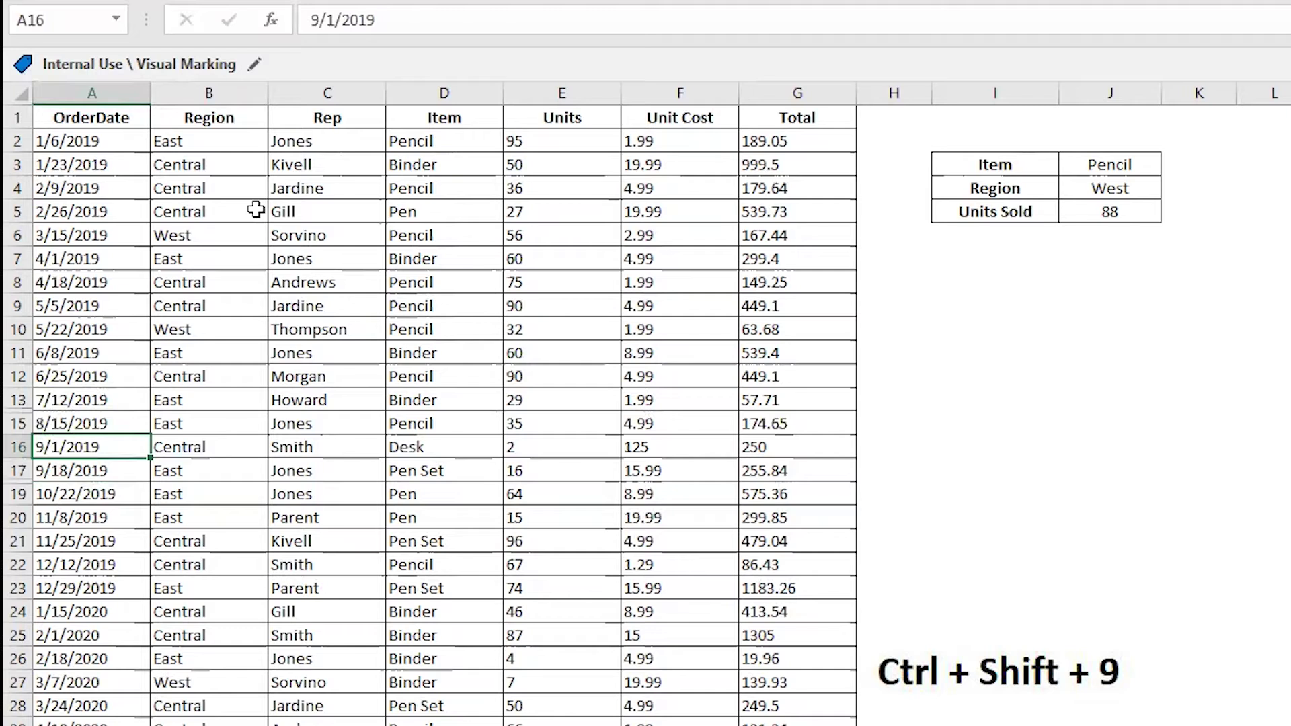
{"action": "key", "text": "Up"}
{"action": "key", "text": "Up"}
{"action": "key", "text": "shift+Down"}
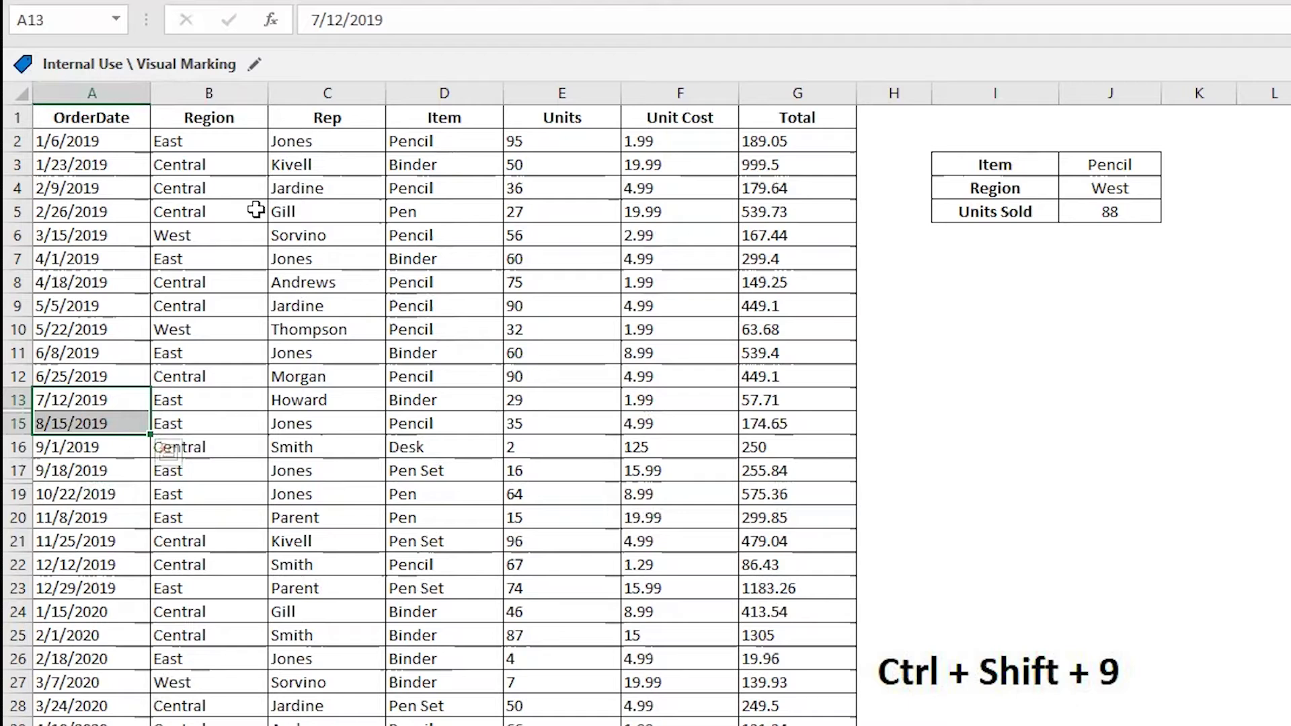
{"action": "key", "text": "ctrl+shift+9"}
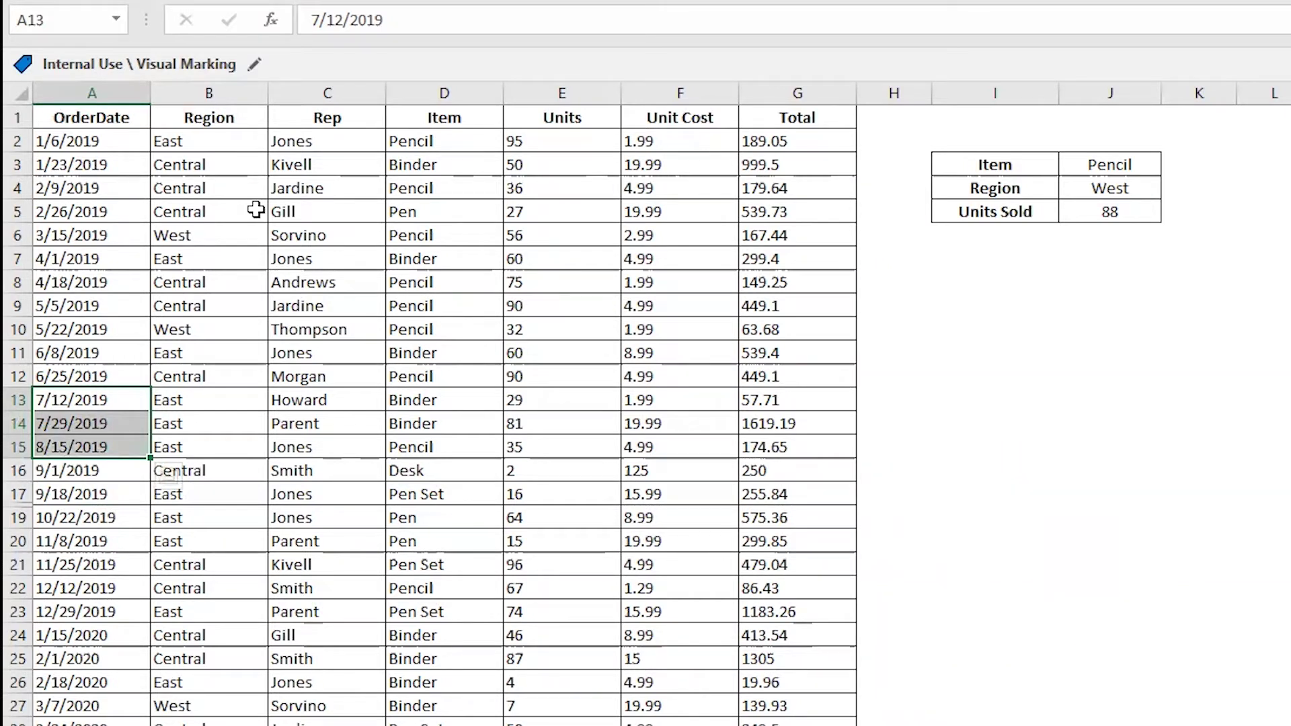
{"action": "key", "text": "ctrl+z"}
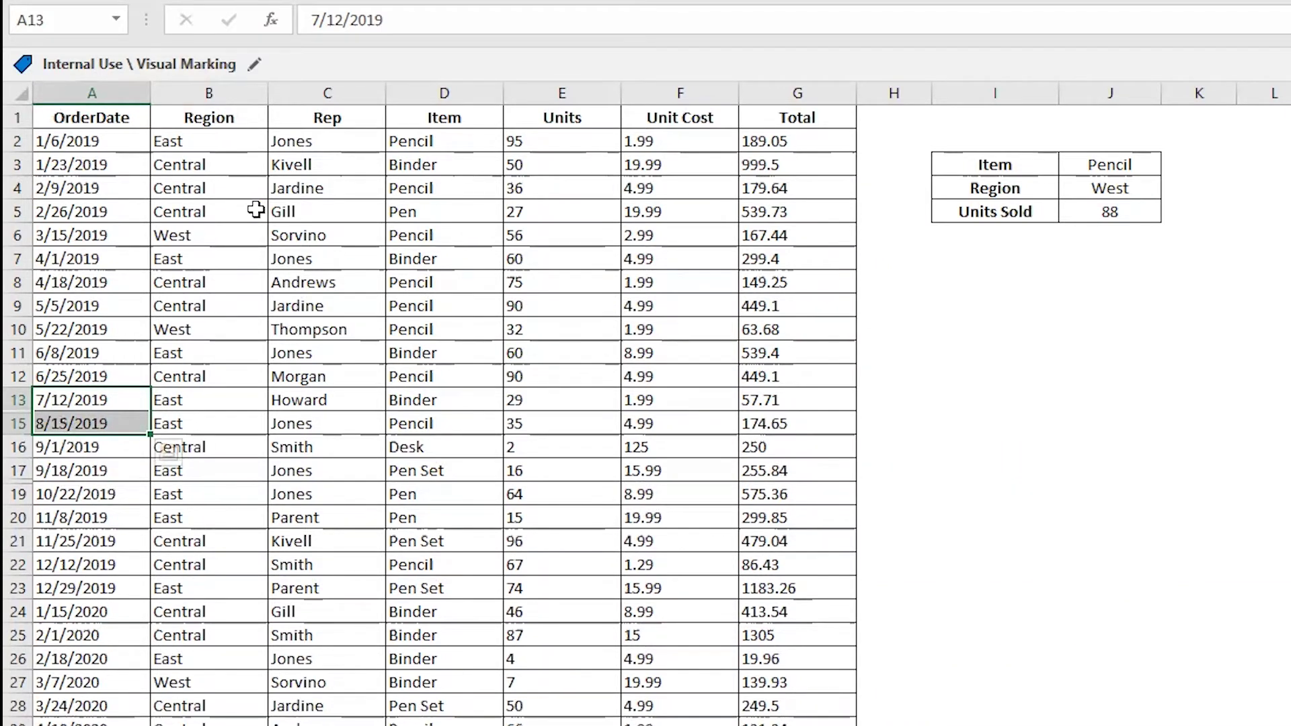
- Extend the selection from A13 through A20 and unhide rows 14 and 18 together
{"action": "key", "text": "shift+Down"}
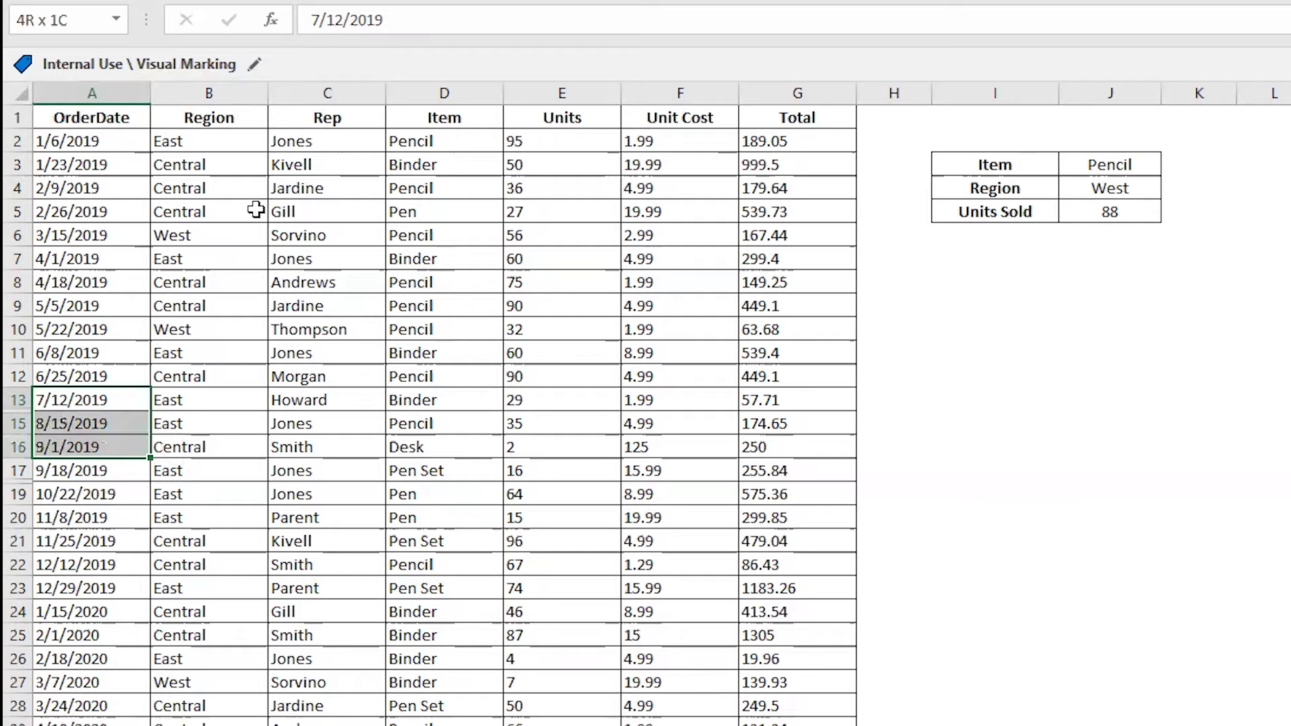
{"action": "key", "text": "shift+Down"}
{"action": "key", "text": "shift+Down"}
{"action": "key", "text": "shift+Down"}
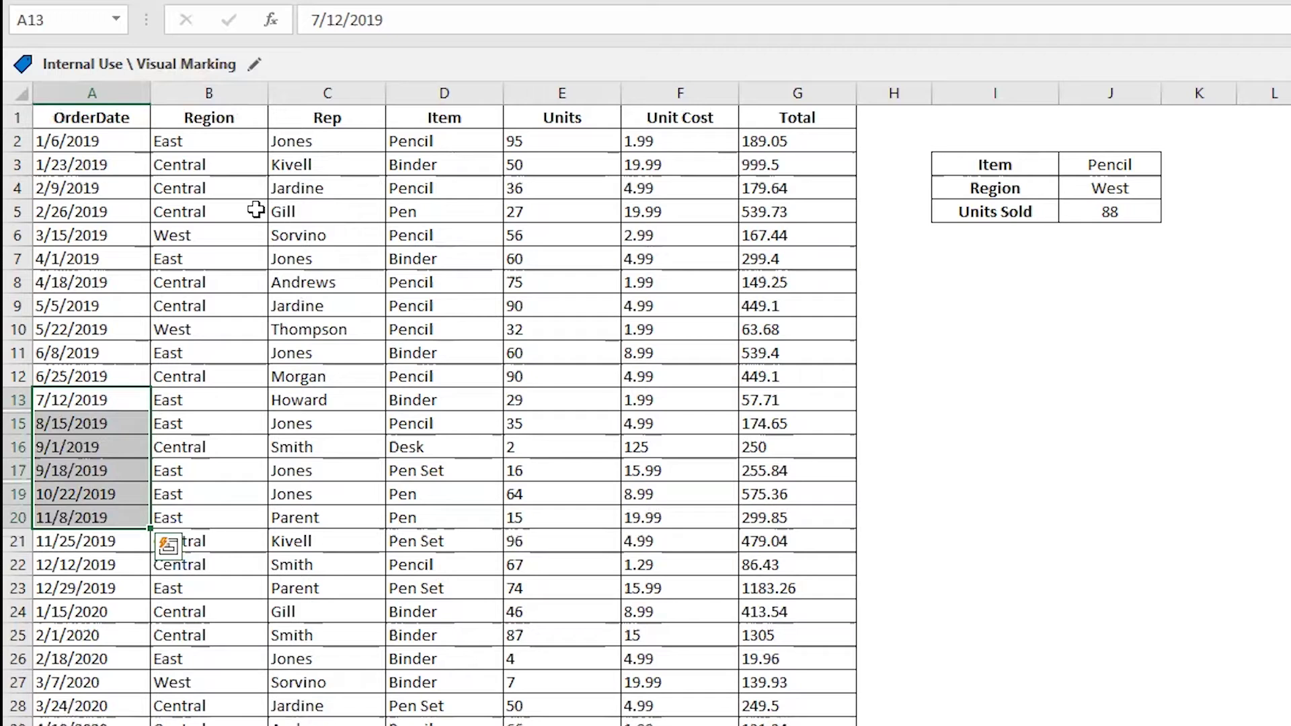
{"action": "key", "text": "alt+semicolon"}
{"action": "key", "text": "ctrl+shift+9"}
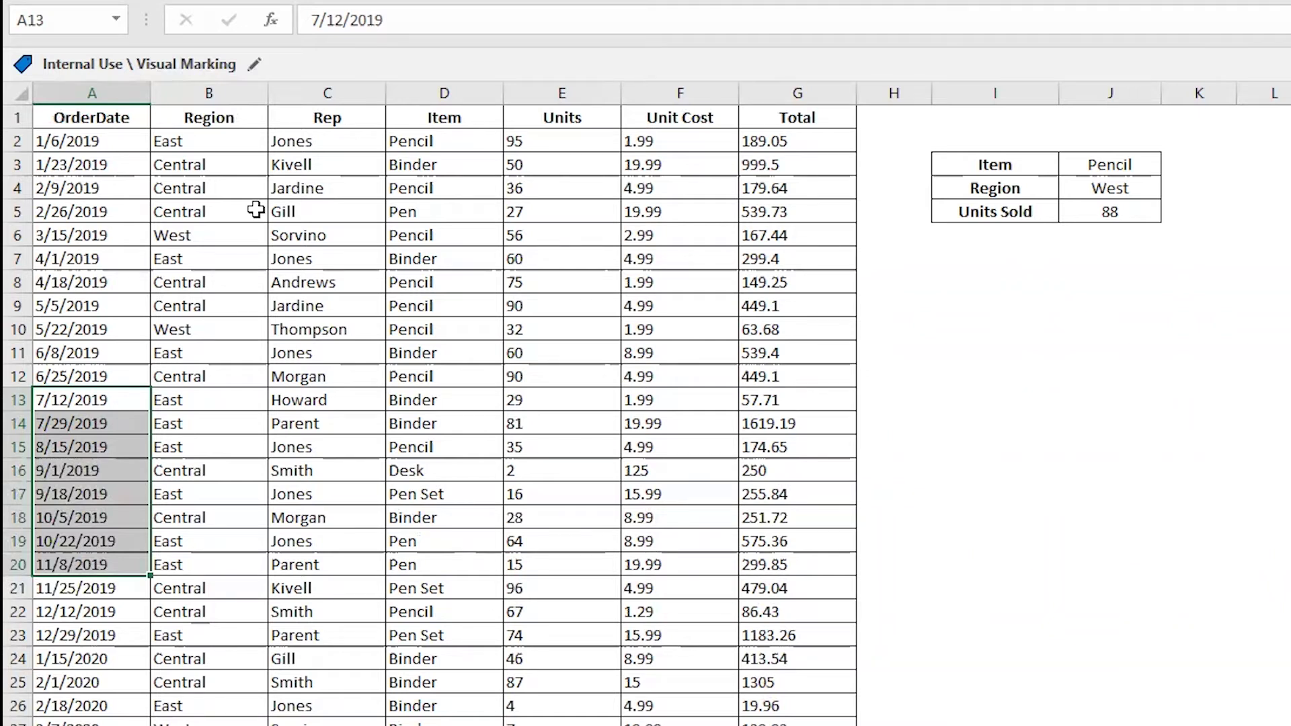
- Hide the Rep column (column C) from its header cell C1
{"action": "key", "text": "Up"}
{"action": "key", "text": "Up"}
{"action": "key", "text": "Up"}
{"action": "key", "text": "Up"}
{"action": "key", "text": "Up"}
{"action": "key", "text": "Up"}
{"action": "key", "text": "Up"}
{"action": "key", "text": "Up"}
{"action": "key", "text": "Right"}
{"action": "key", "text": "Up"}
{"action": "key", "text": "Up"}
{"action": "key", "text": "Up"}
{"action": "key", "text": "Up"}
{"action": "key", "text": "Right"}
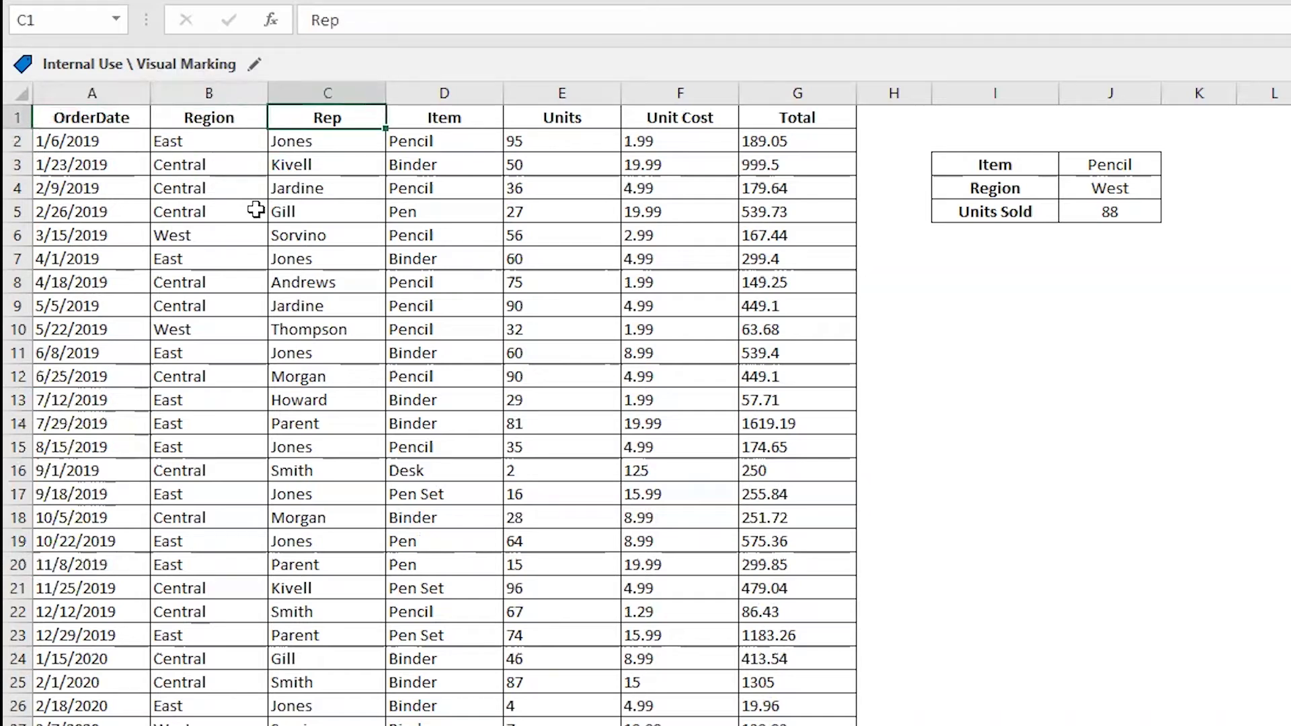
{"action": "key", "text": "ctrl+0"}
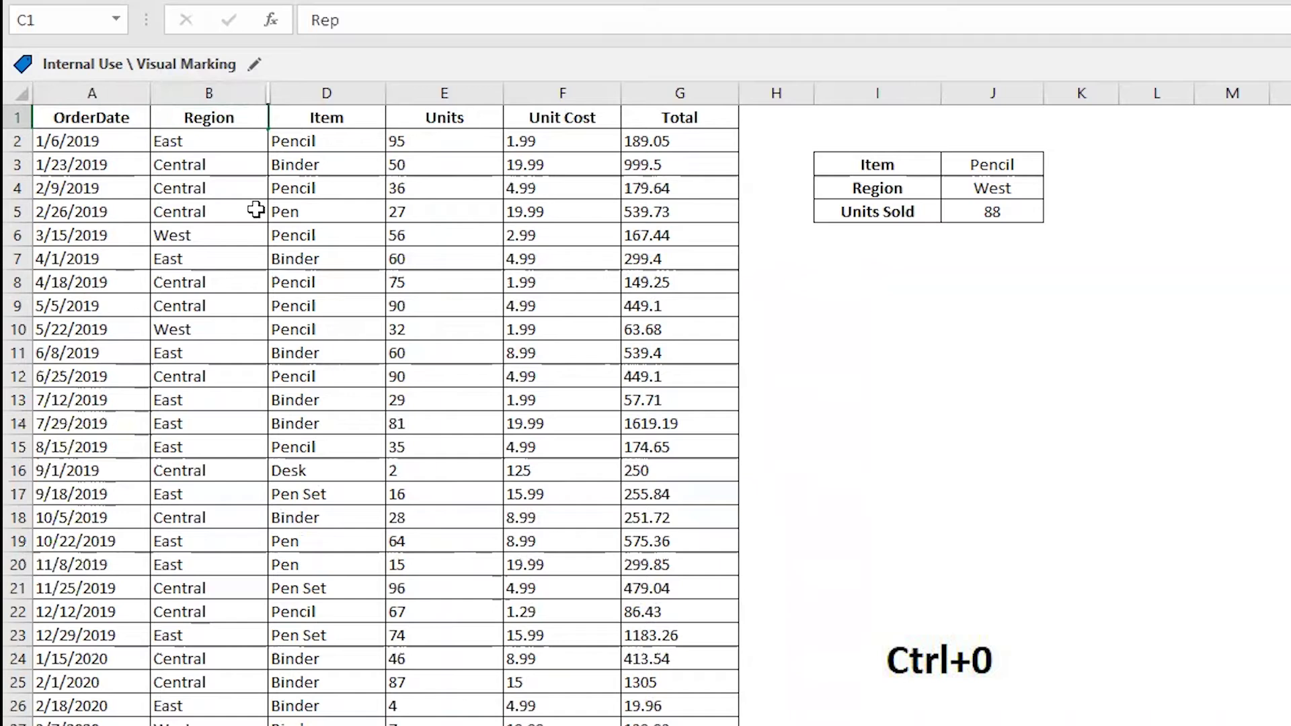
- Hide the Unit Cost column (column F) from its header cell F1
{"action": "key", "text": "Right"}
{"action": "key", "text": "Right"}
{"action": "key", "text": "Right"}
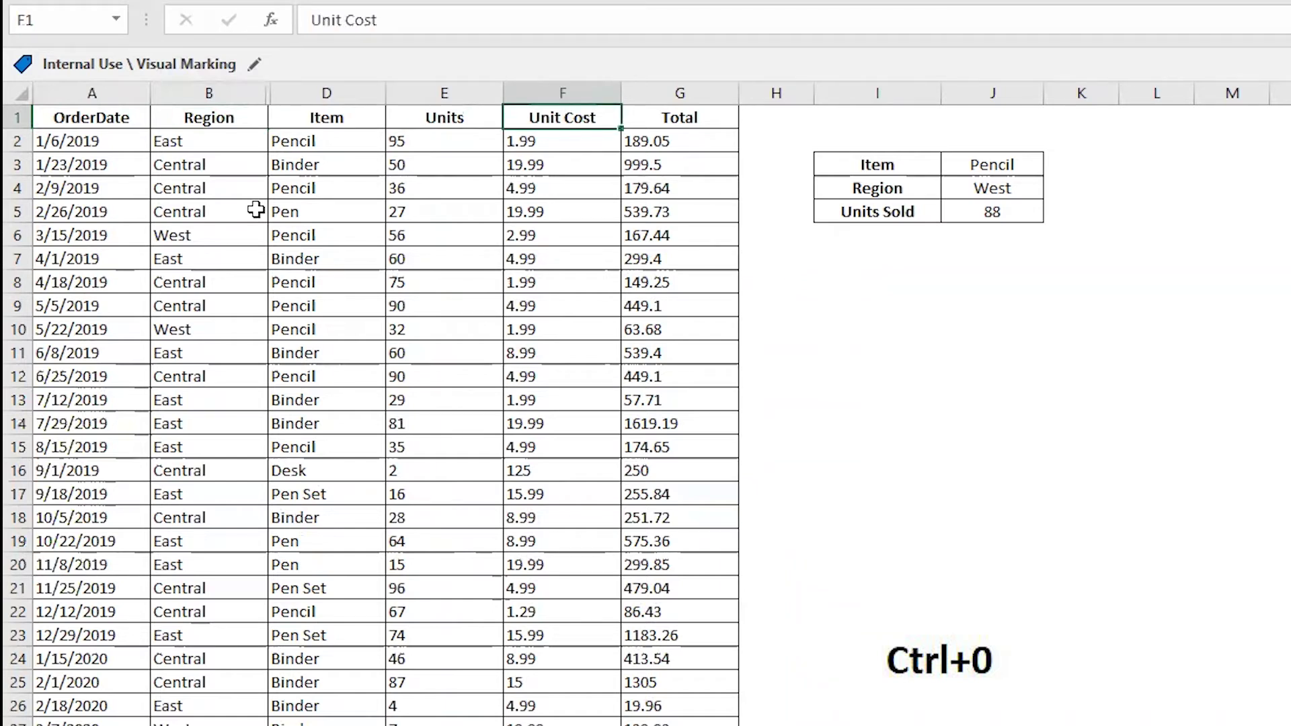
{"action": "key", "text": "ctrl+0"}
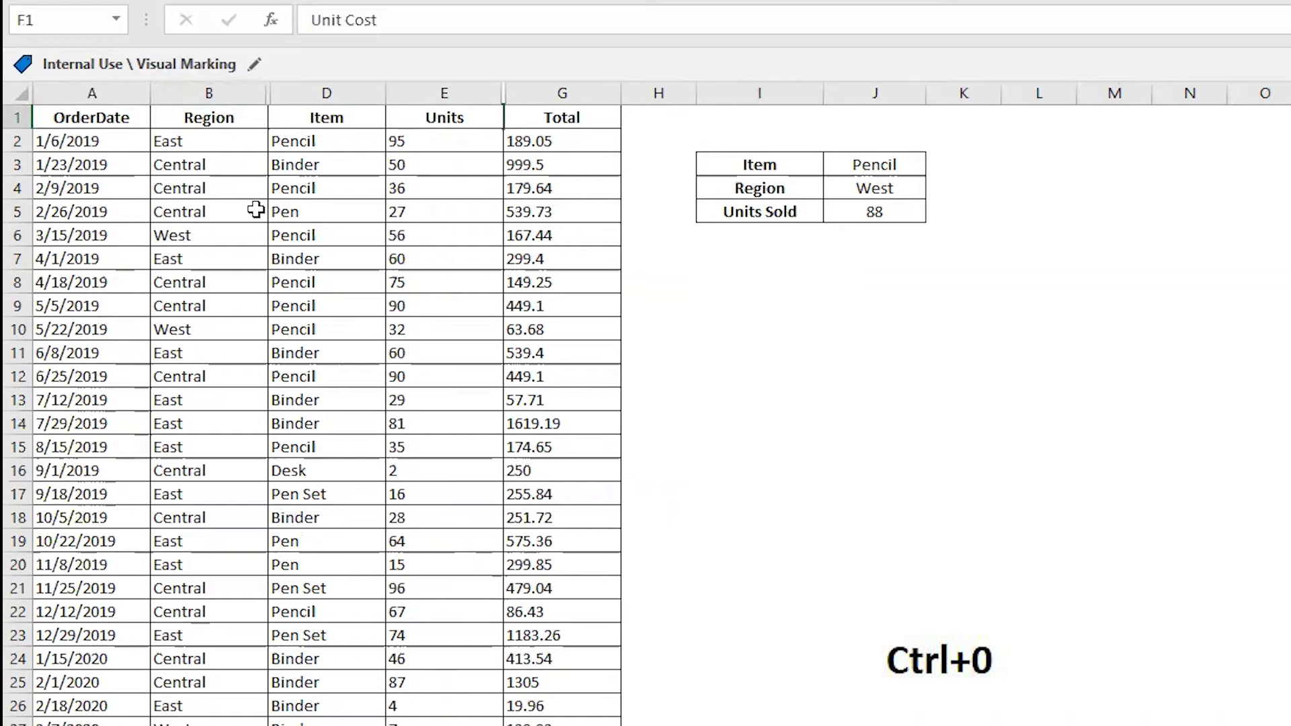
- Unhide only the Rep column with the Region through Item headers selected, and undo that unhide
{"action": "key", "text": "Left"}
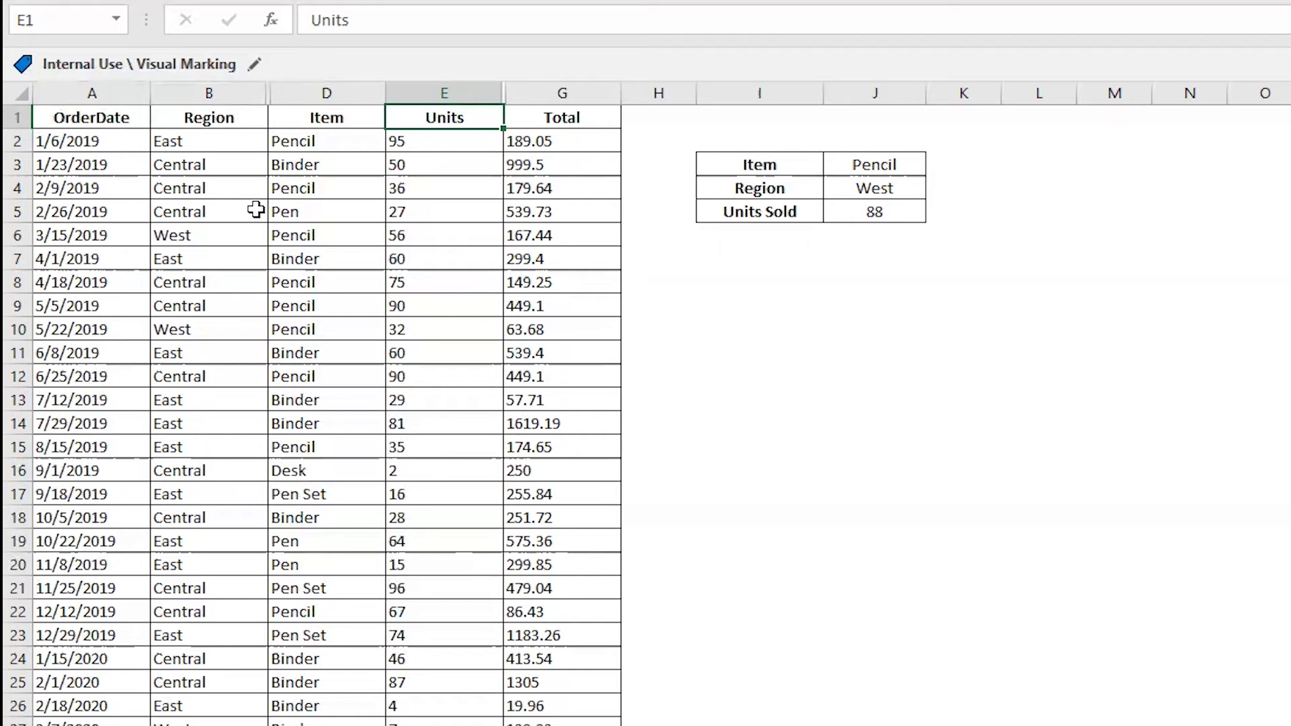
{"action": "key", "text": "Left"}
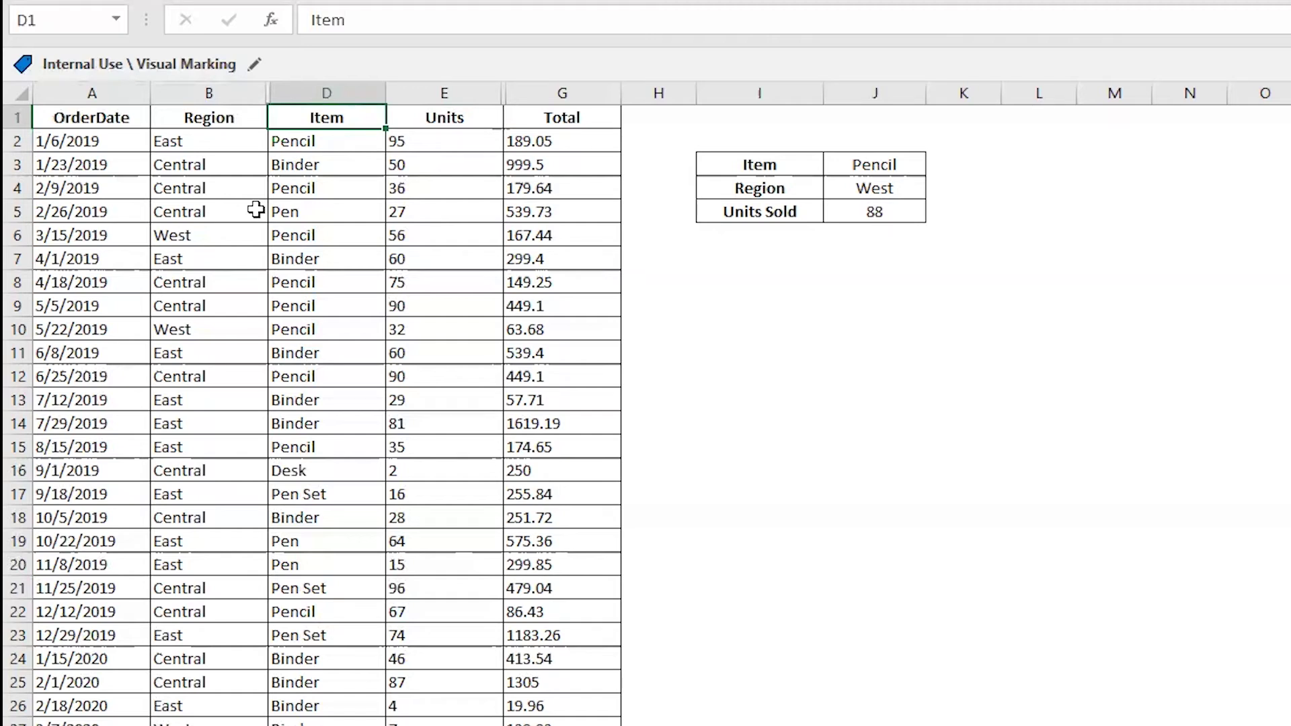
{"action": "key", "text": "Left"}
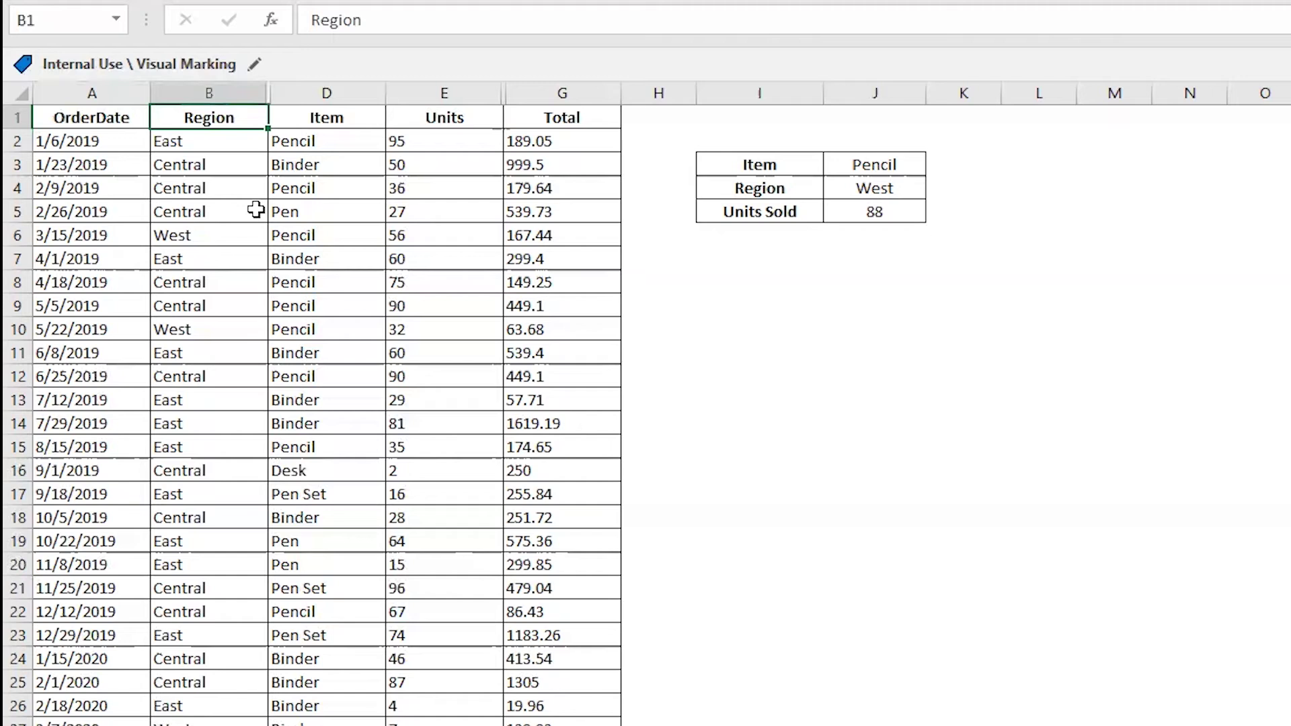
{"action": "key", "text": "shift+Right"}
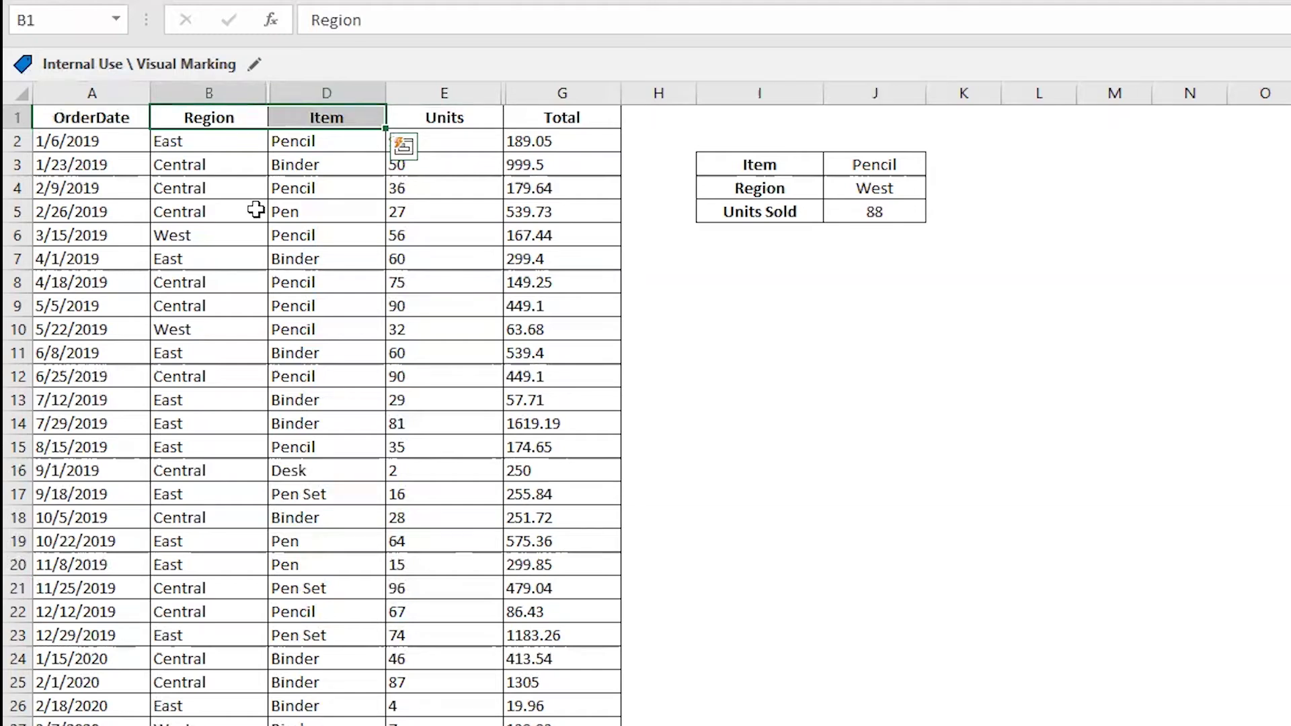
{"action": "key", "text": "alt+o"}
{"action": "key", "text": "c"}
{"action": "key", "text": "u"}
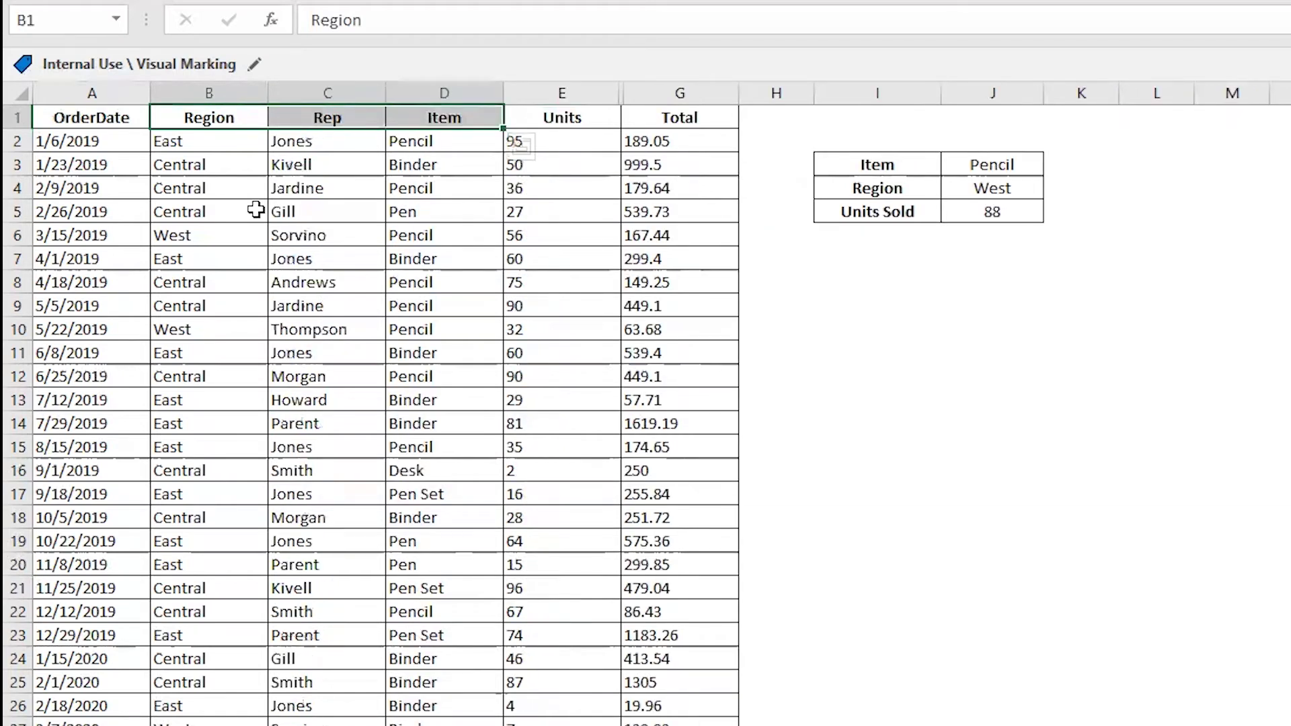
{"action": "key", "text": "ctrl+z"}
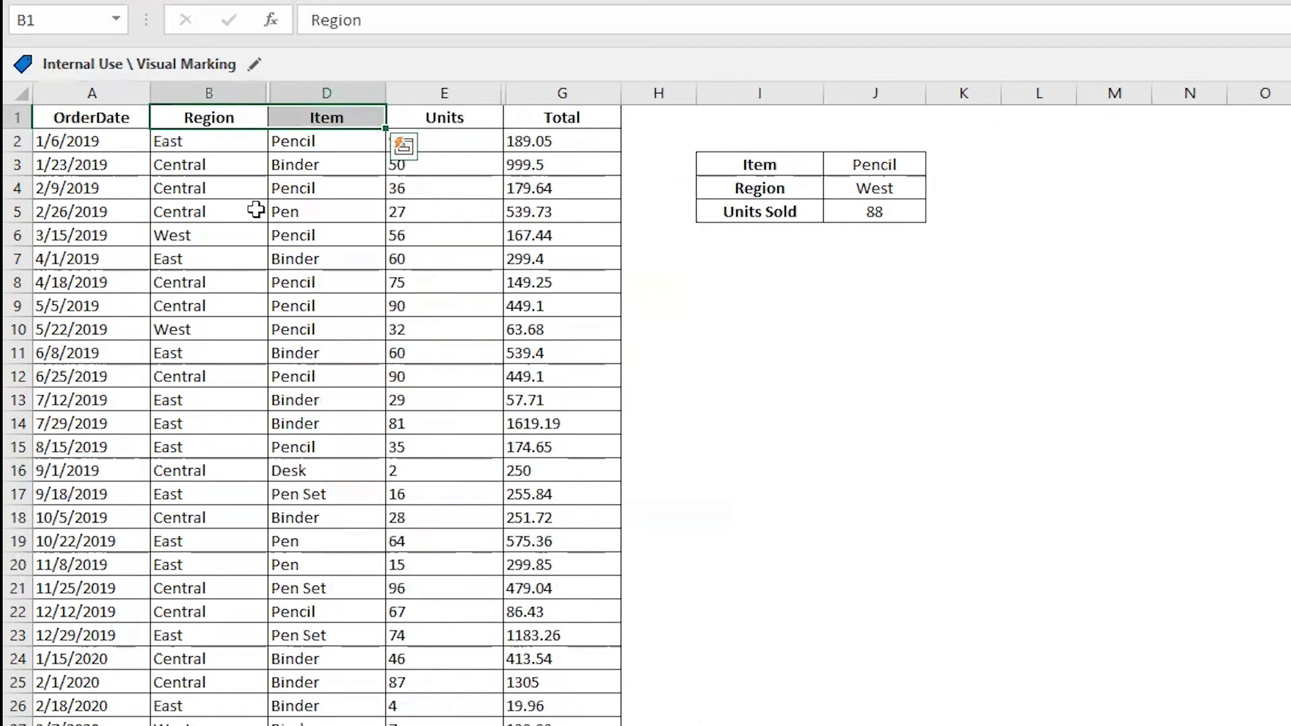
- Extend the header selection from Region through Total and unhide the Rep and Unit Cost columns together
{"action": "key", "text": "shift+Right"}
{"action": "key", "text": "shift+Right"}
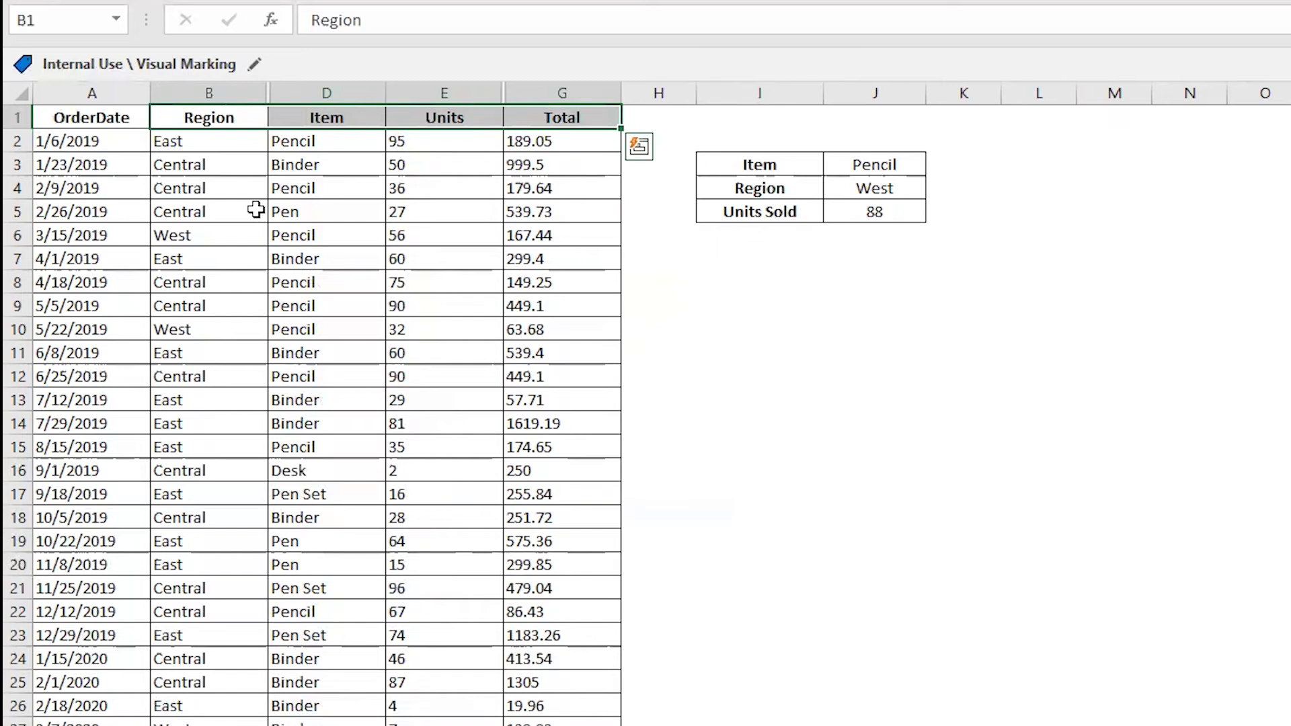
{"action": "key", "text": "alt"}
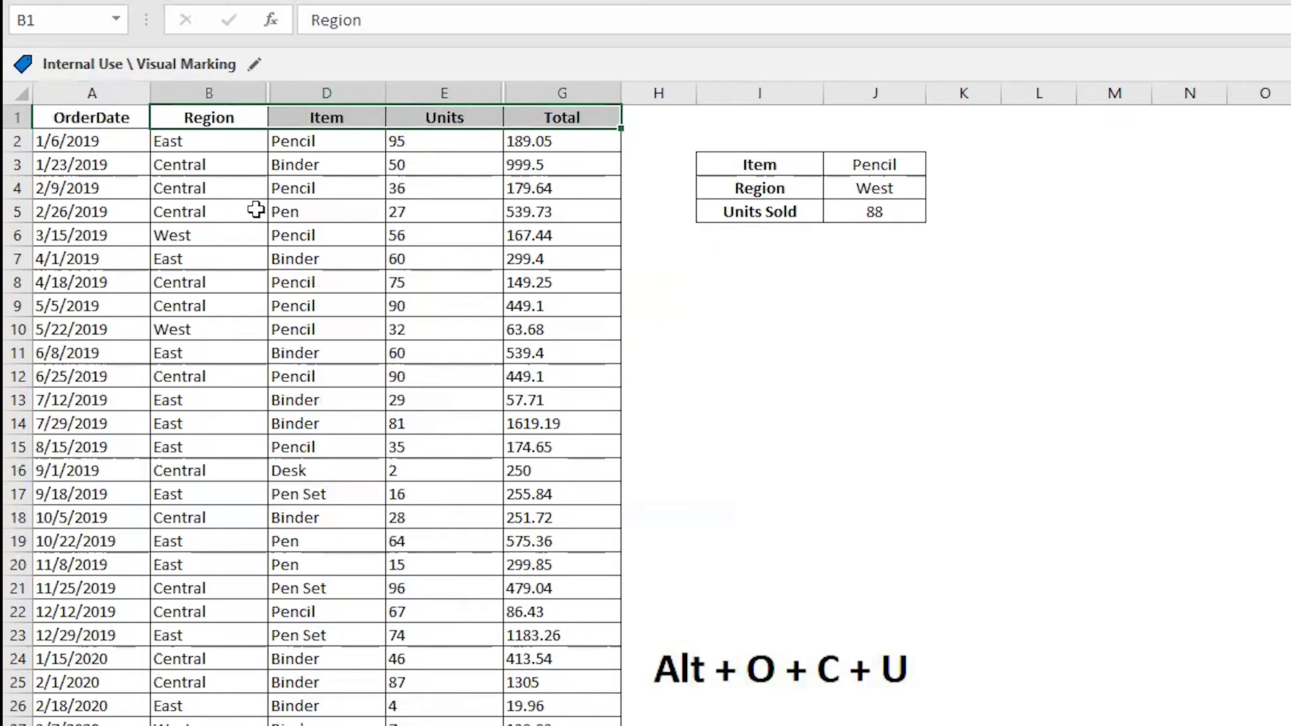
{"action": "key", "text": "o"}
{"action": "key", "text": "c"}
{"action": "key", "text": "u"}
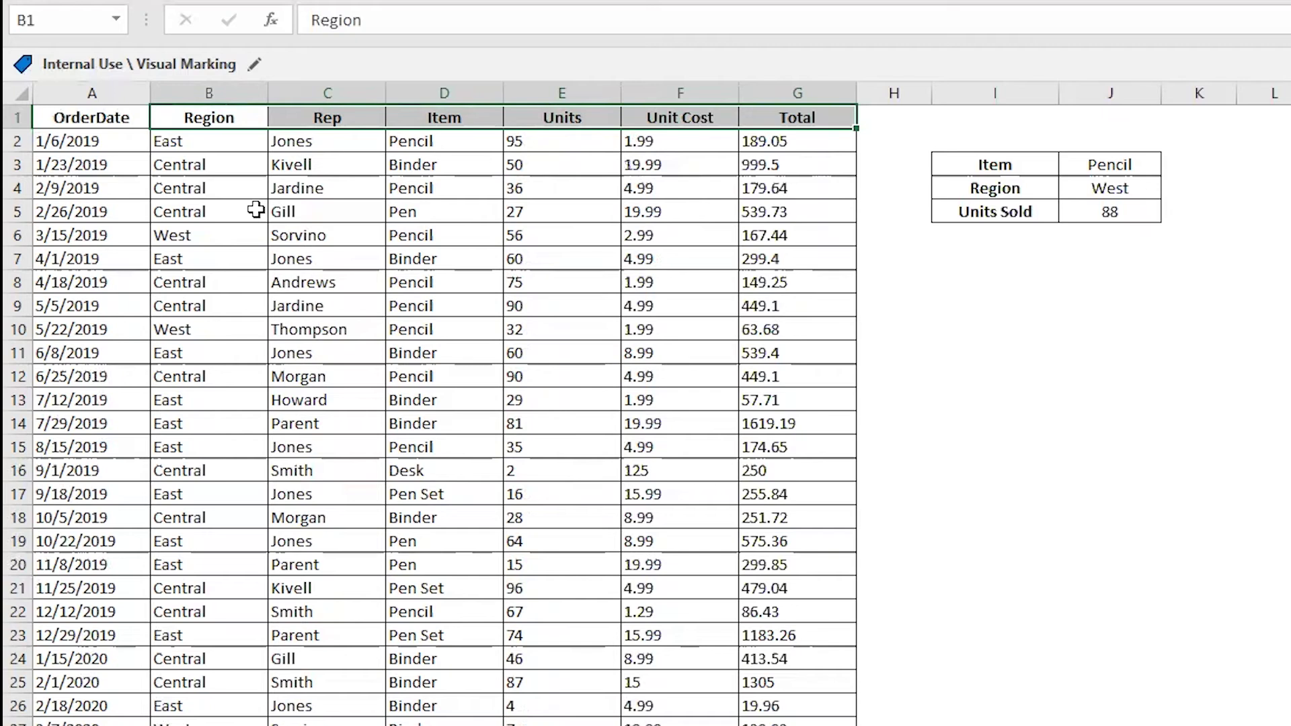
- Select B11 through B13 and hide rows 11 to 13
{"action": "key", "text": "Down"}
{"action": "key", "text": "Down"}
{"action": "key", "text": "Down"}
{"action": "key", "text": "Down"}
{"action": "key", "text": "Down"}
{"action": "key", "text": "Down"}
{"action": "key", "text": "Down"}
{"action": "key", "text": "Down"}
{"action": "key", "text": "Down"}
{"action": "key", "text": "Down"}
{"action": "key", "text": "shift+Down"}
{"action": "key", "text": "shift+Down"}
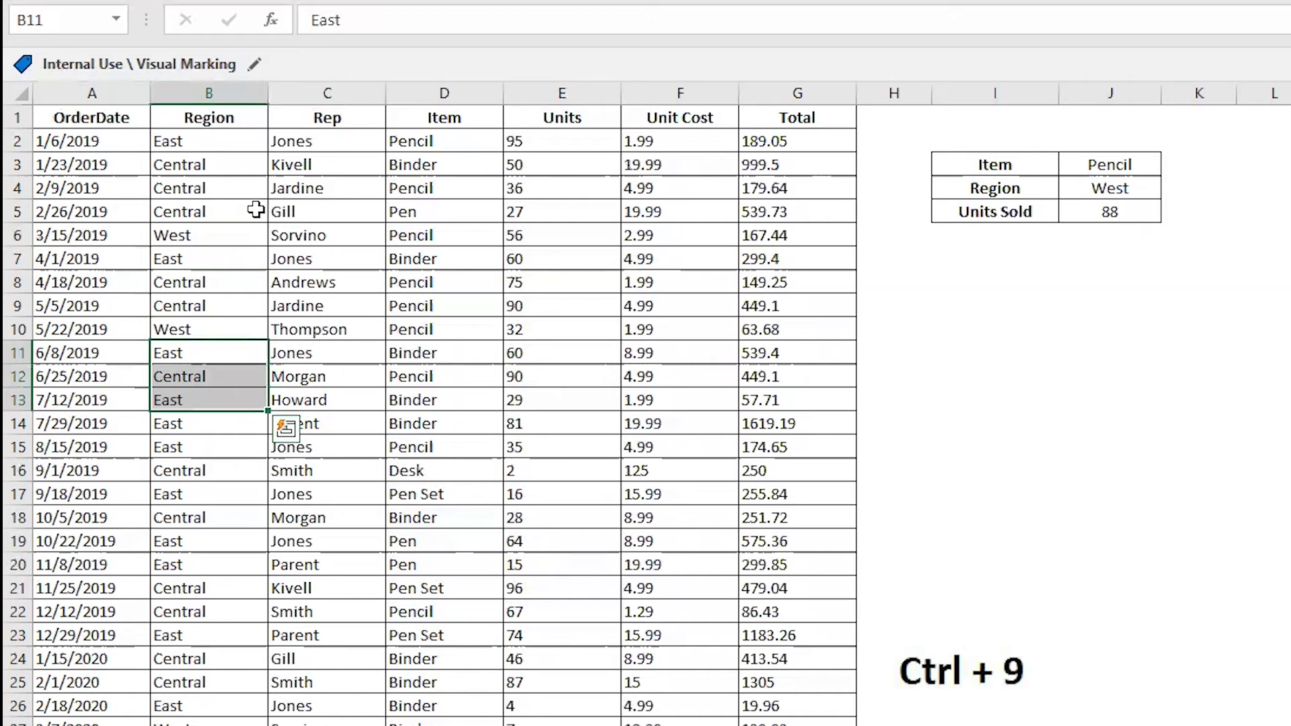
{"action": "key", "text": "ctrl+9"}
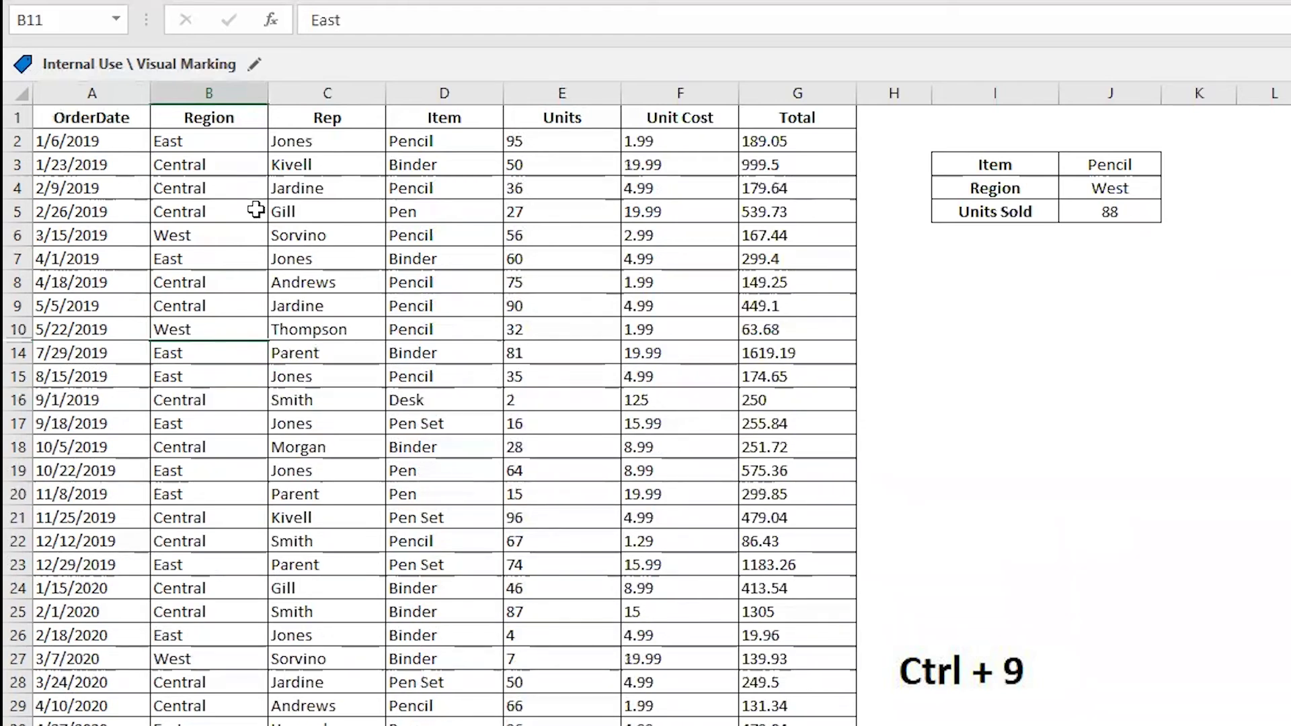
- Unhide rows 11 to 13 by selecting across the gap between rows 10 and 14
{"action": "key", "text": "Up"}
{"action": "key", "text": "Left"}
{"action": "key", "text": "shift+Down"}
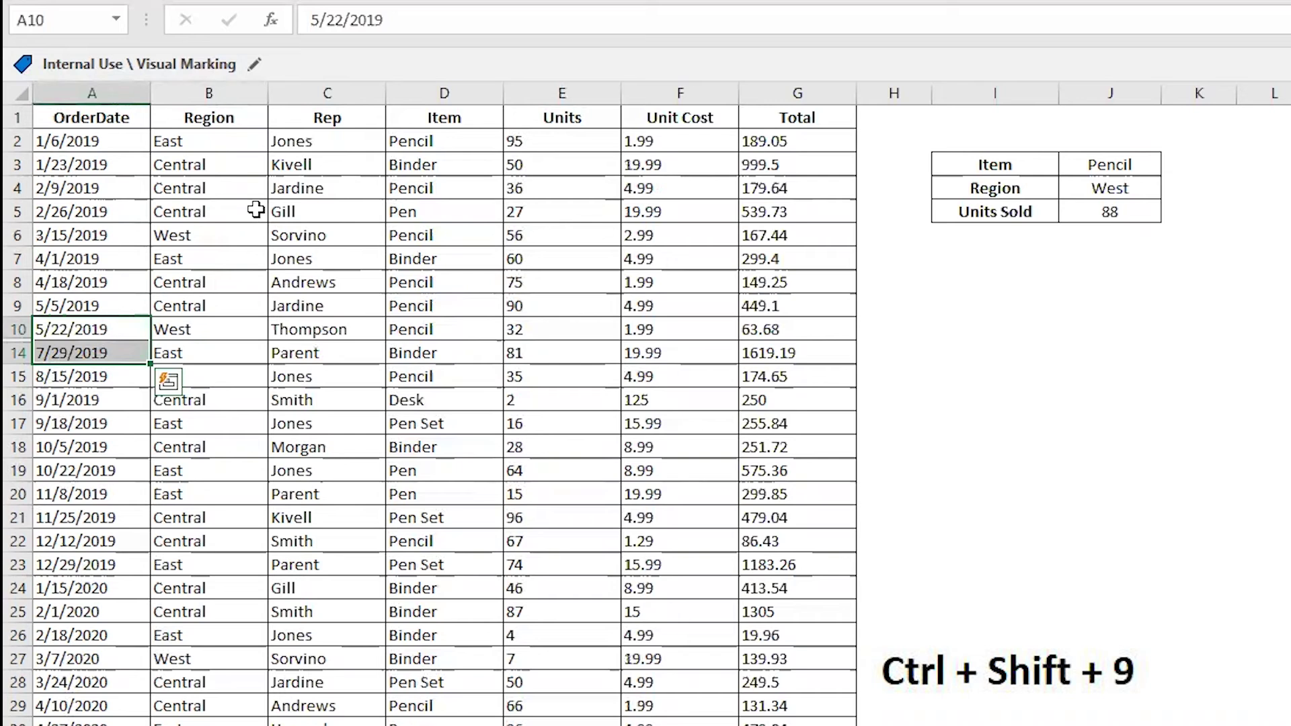
{"action": "key", "text": "ctrl+shift+9"}
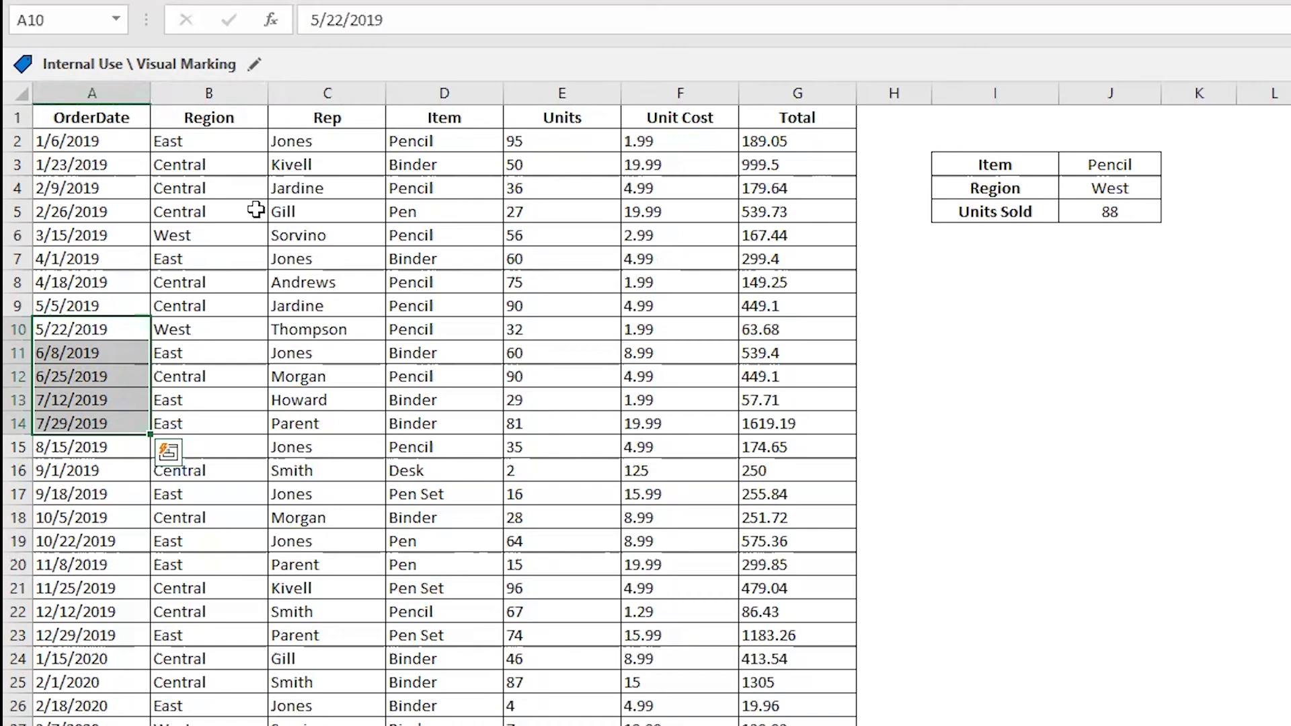
- Select the Units Sold result in J5 and display the worksheet's formulas instead of their values
{"action": "key", "text": "ctrl+Up"}
{"action": "key", "text": "Down"}
{"action": "key", "text": "Down"}
{"action": "key", "text": "Down"}
{"action": "key", "text": "ctrl+Right"}
{"action": "key", "text": "ctrl+Right"}
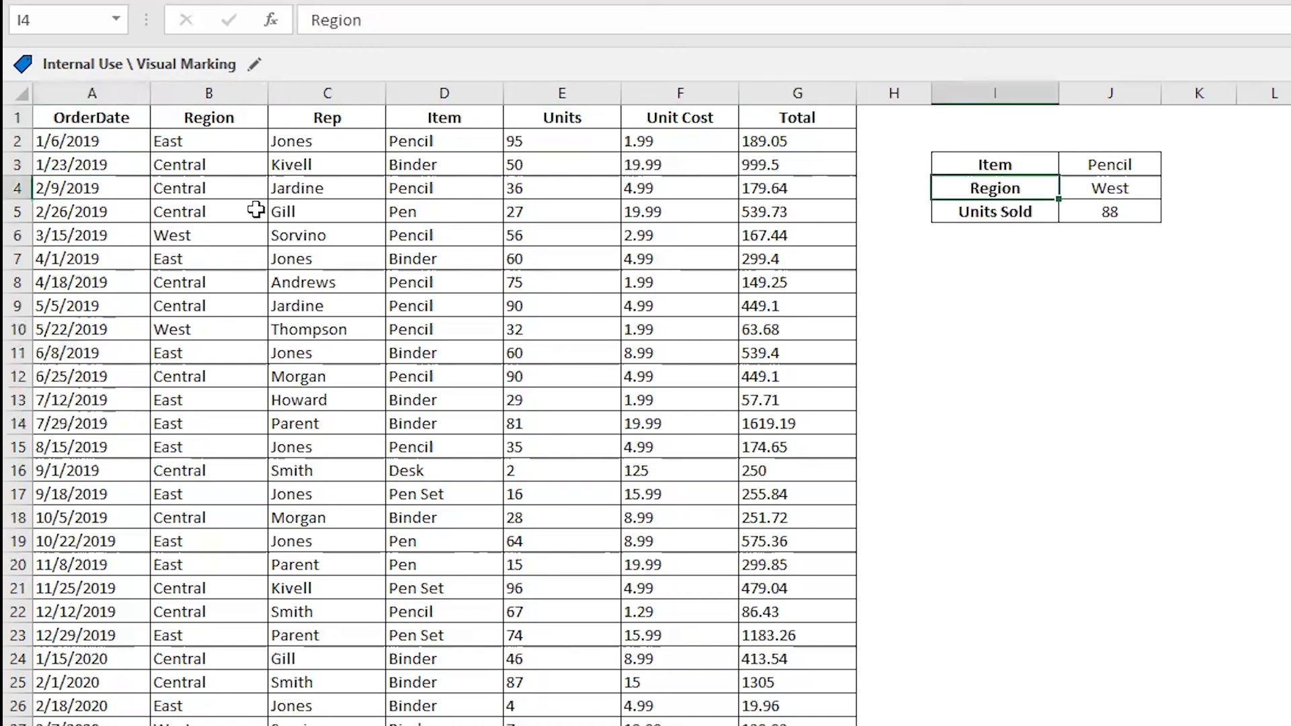
{"action": "key", "text": "Right"}
{"action": "key", "text": "Down"}
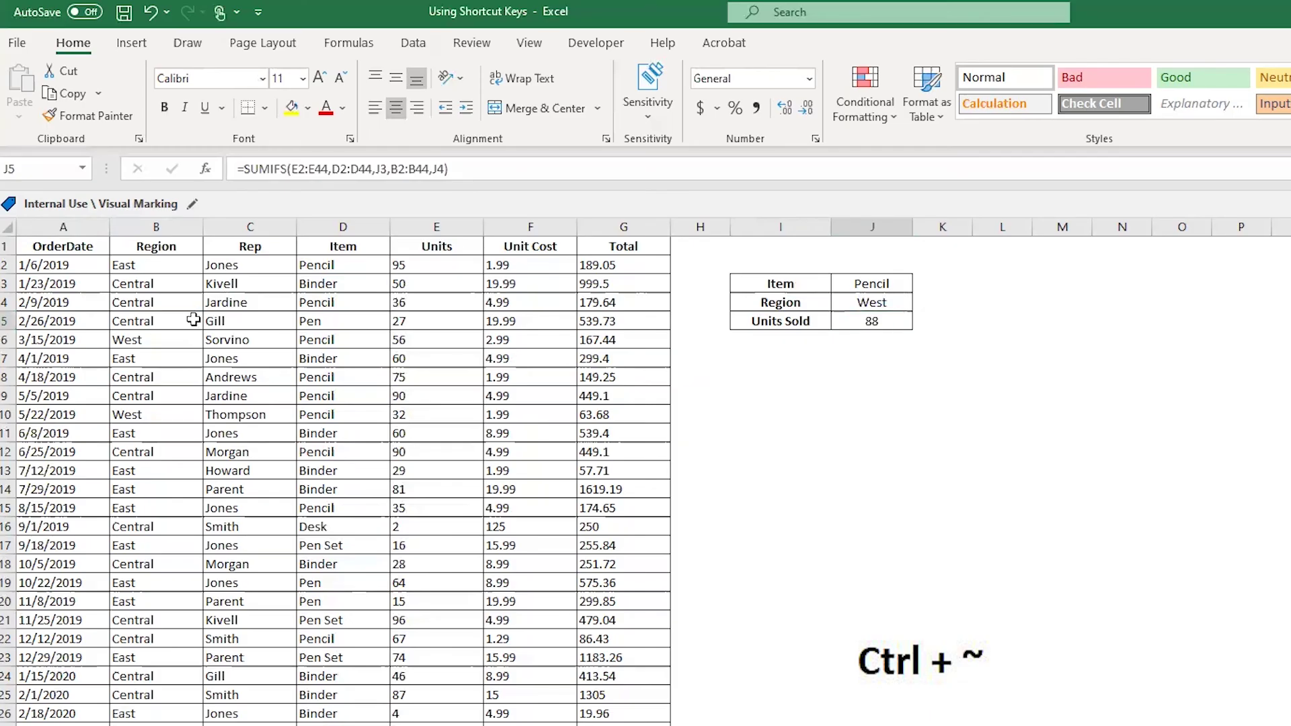
{"action": "key", "text": "ctrl+grave"}
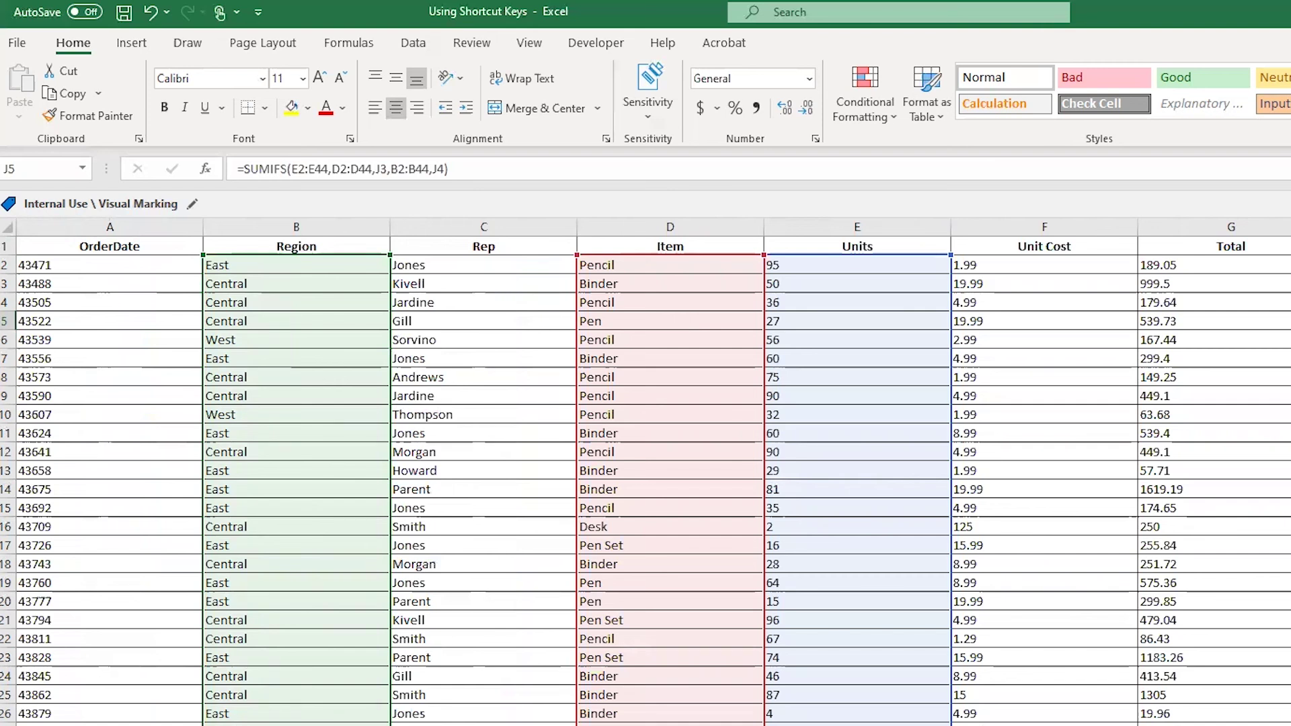
{"action": "scroll", "coordinate": [645, 470], "scroll_direction": "right", "scroll_amount": 1}
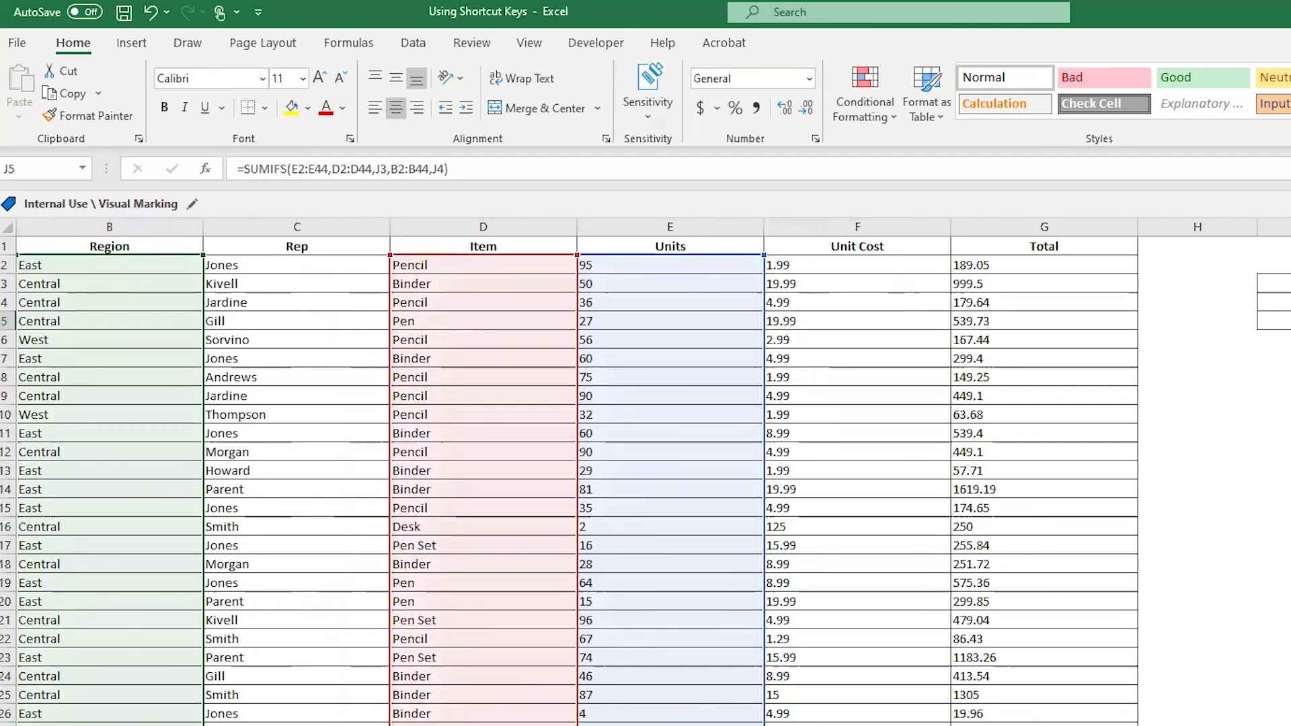